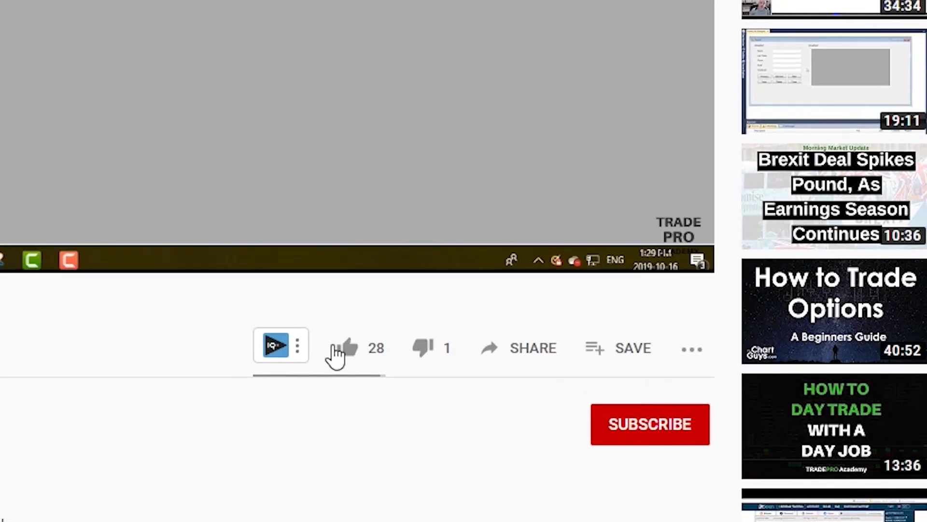
- Like the video, subscribe to the channel and set its notifications
click(296, 327)
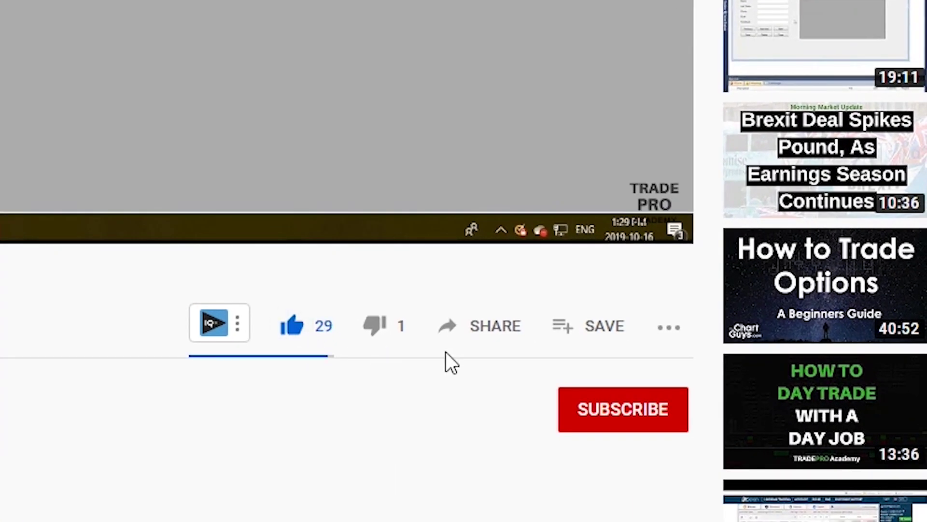
click(633, 425)
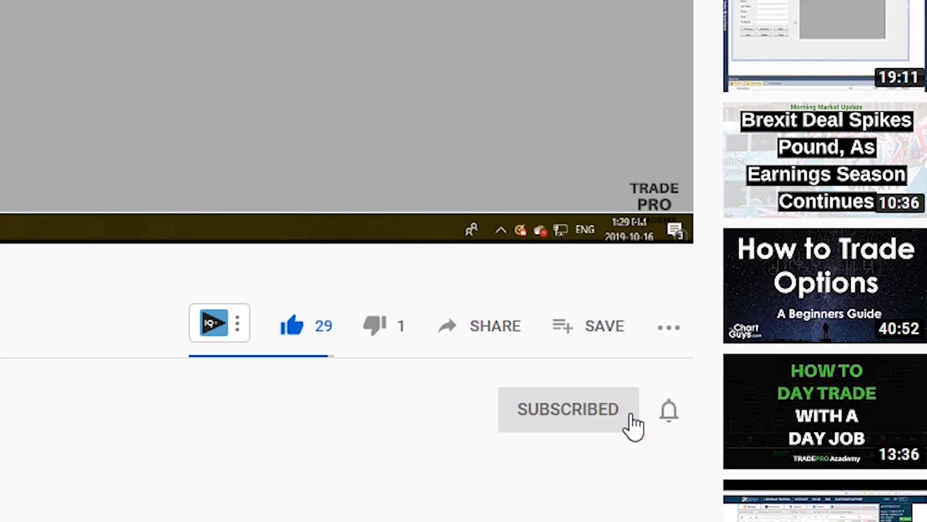
click(668, 414)
click(706, 266)
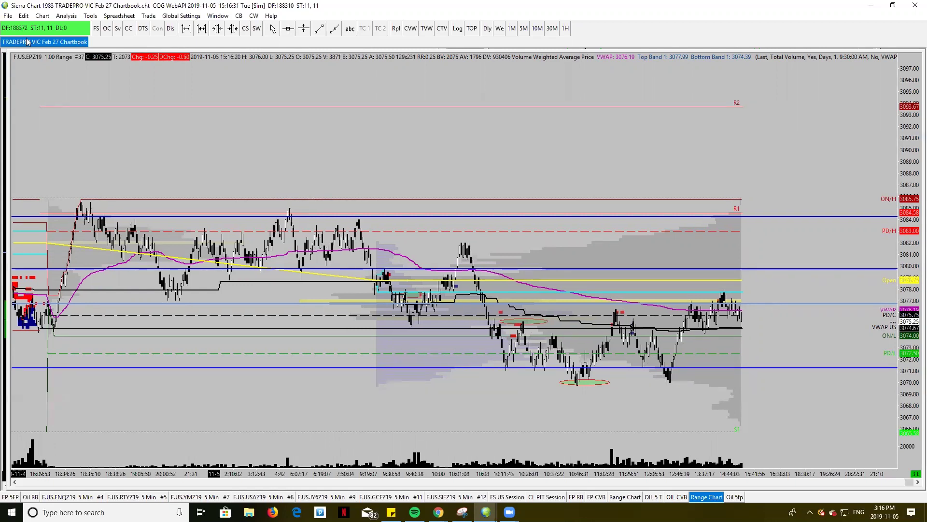
- In Sierra Chart, open a Trading DOM for the E-Mini S&P 500 and reposition its window slightly lower over the chart
click(9, 17)
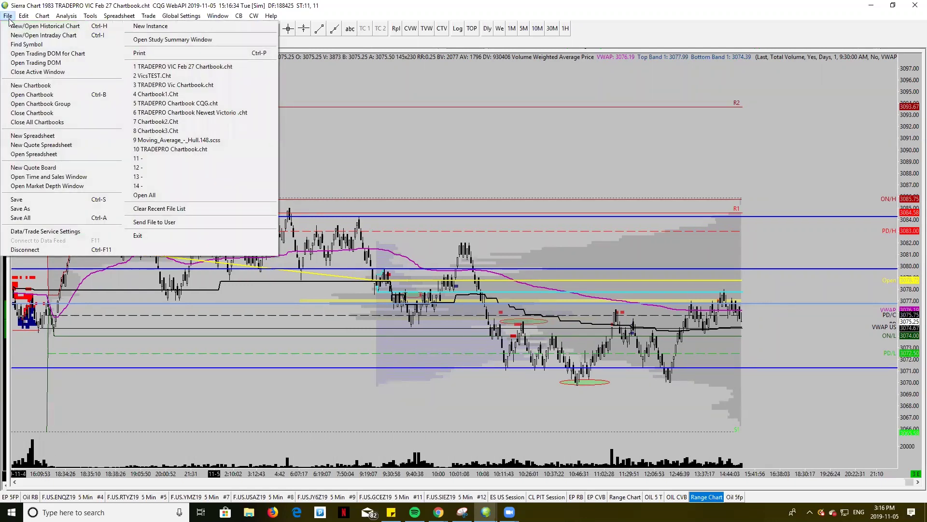
click(30, 62)
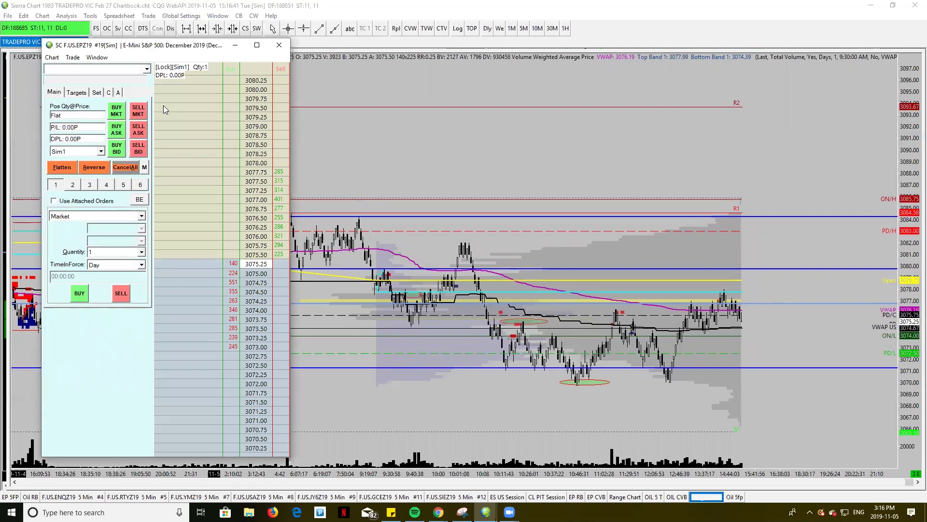
drag(205, 50, 207, 86)
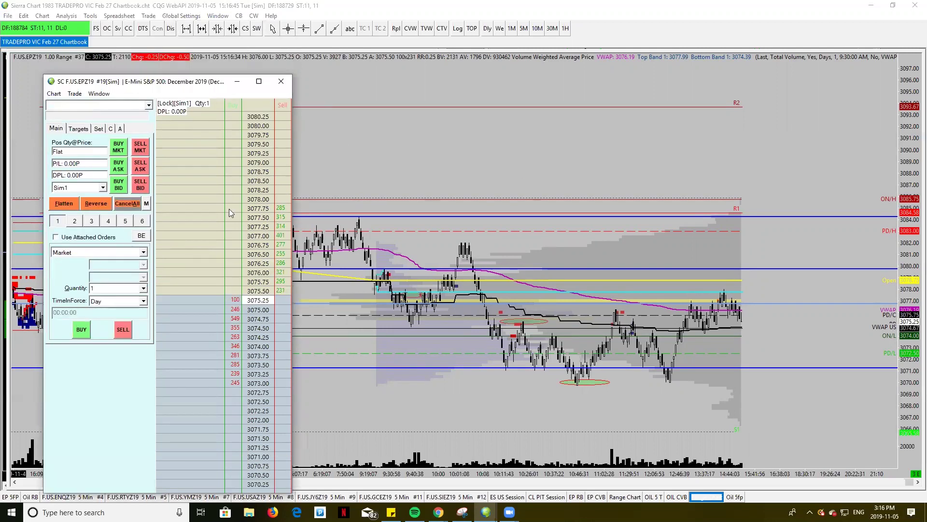
- Try to place a buy limit order below the current market price on the DOM's price ladder
scroll(242, 232, down, 3)
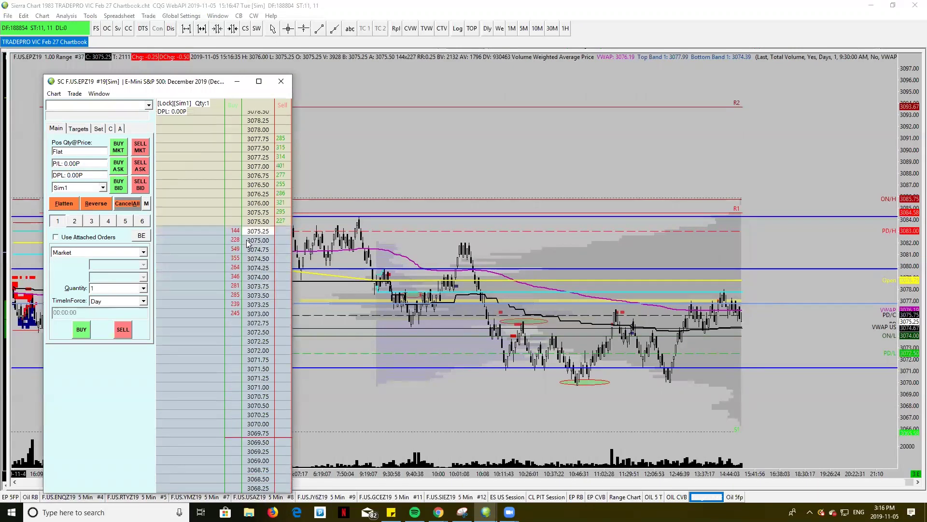
scroll(249, 246, down, 3)
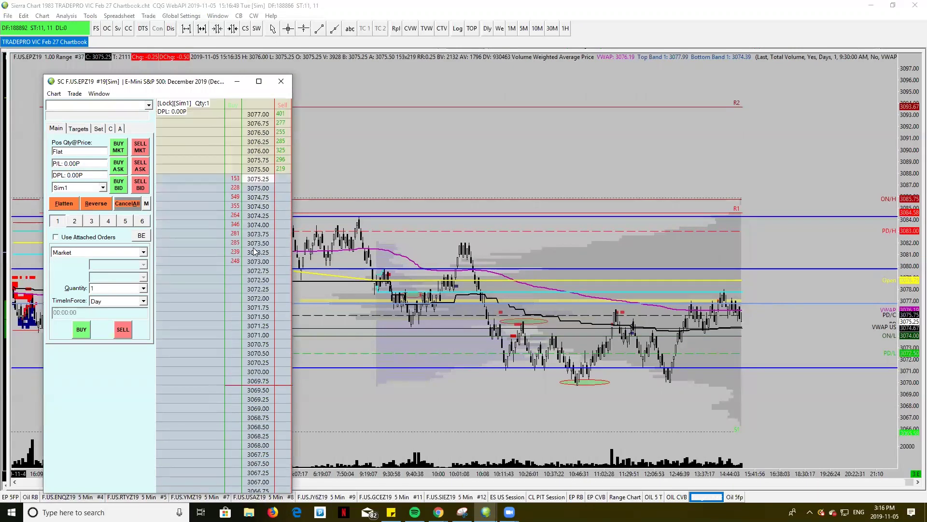
scroll(254, 251, up, 3)
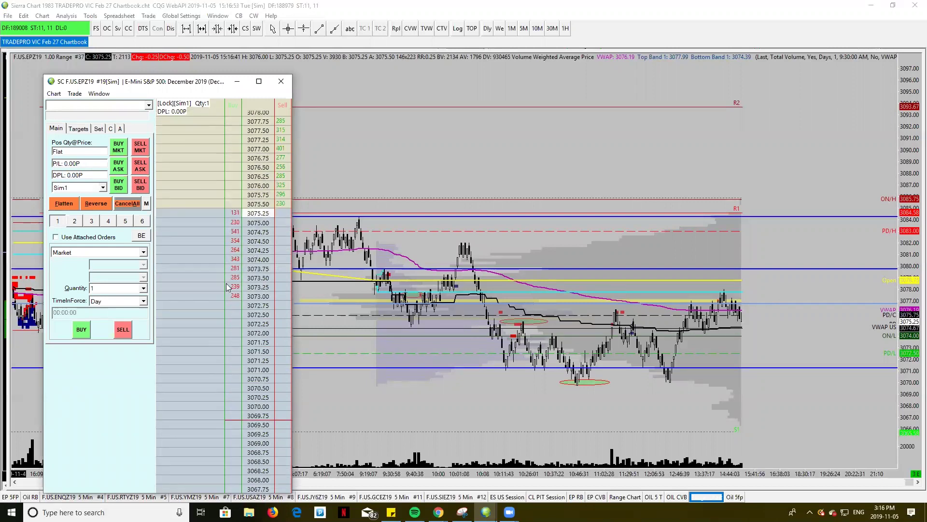
scroll(226, 284, up, 3)
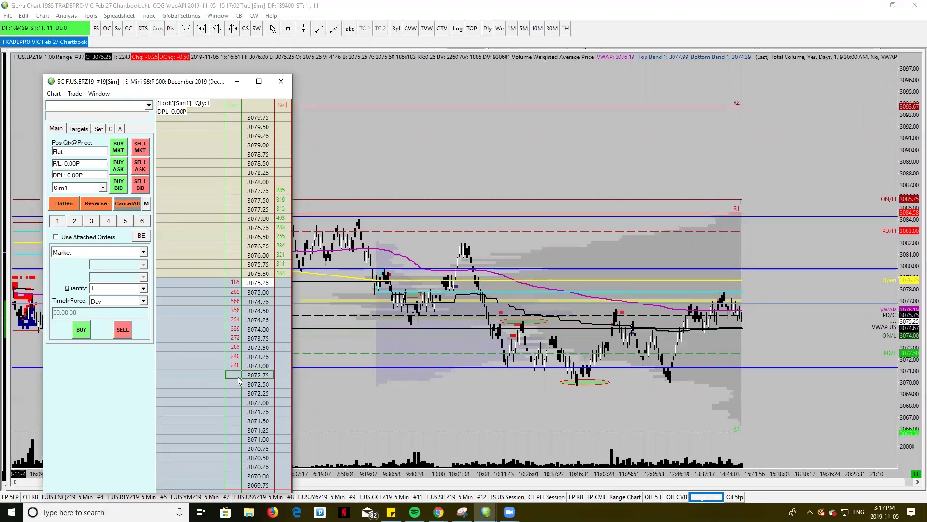
click(235, 320)
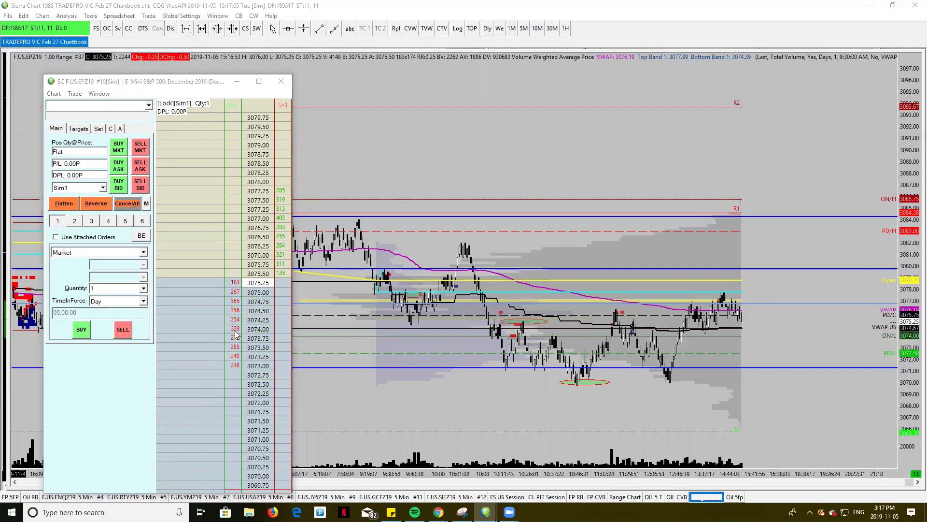
click(188, 346)
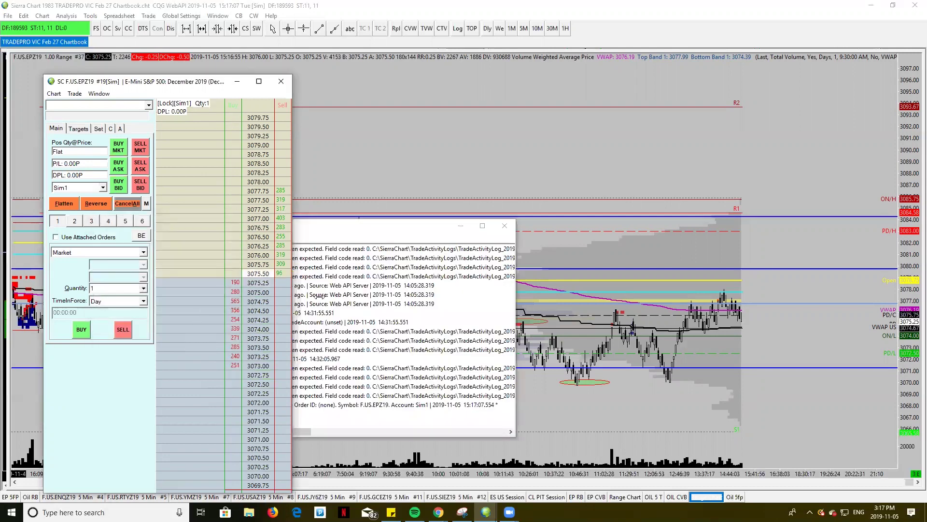
- Dismiss the message log and turn off the trading lock
click(336, 248)
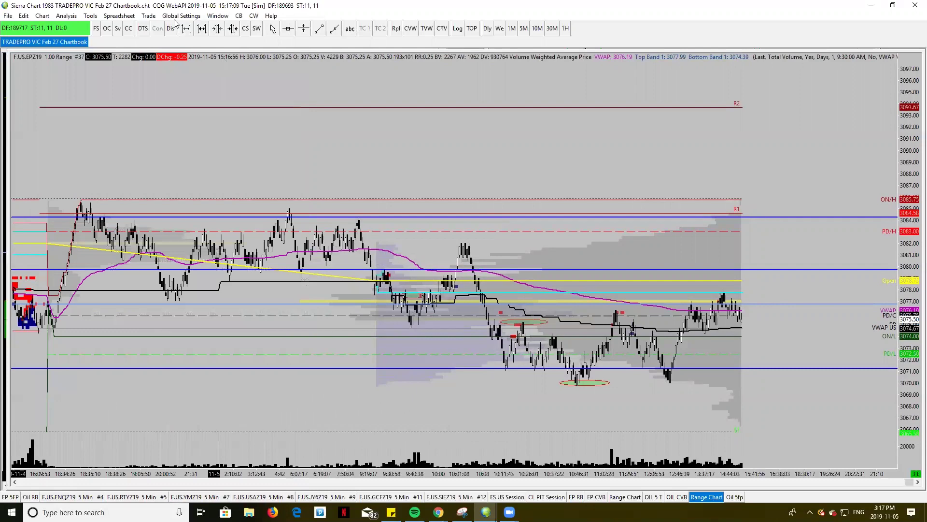
click(148, 16)
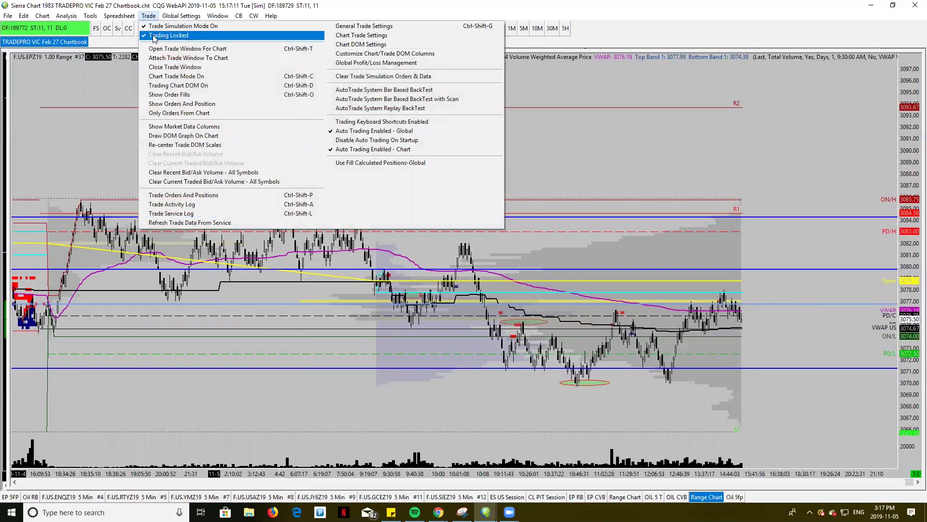
click(155, 36)
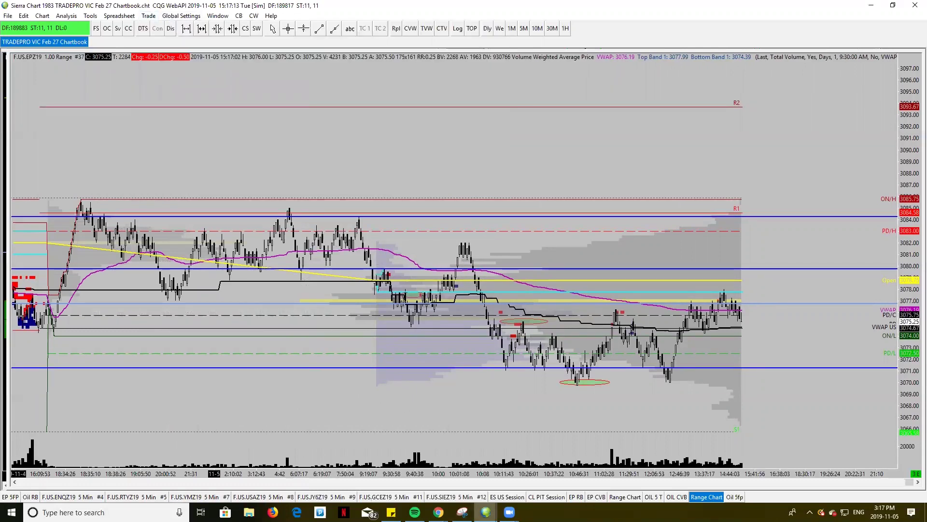
- Place a simulated buy limit order for 1 contract at 3073.50, confirm it, and cancel it from the ladder
click(234, 347)
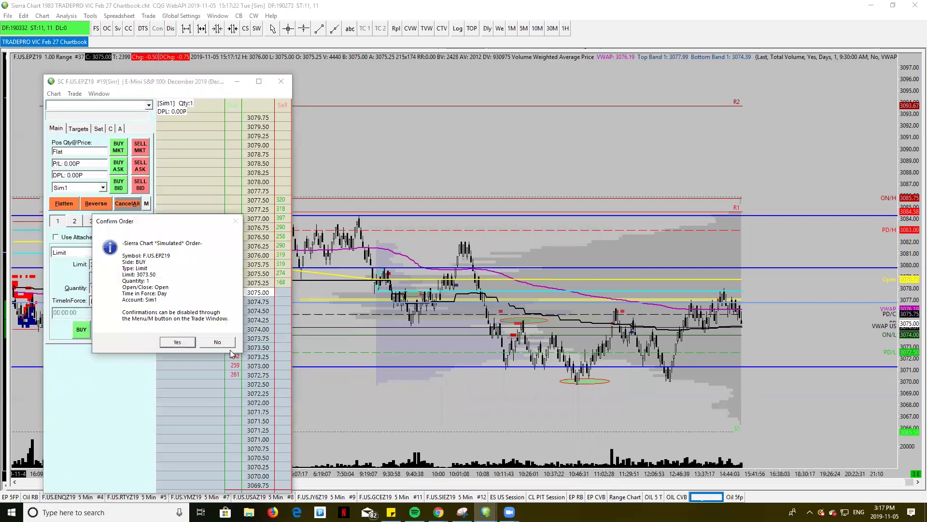
click(185, 346)
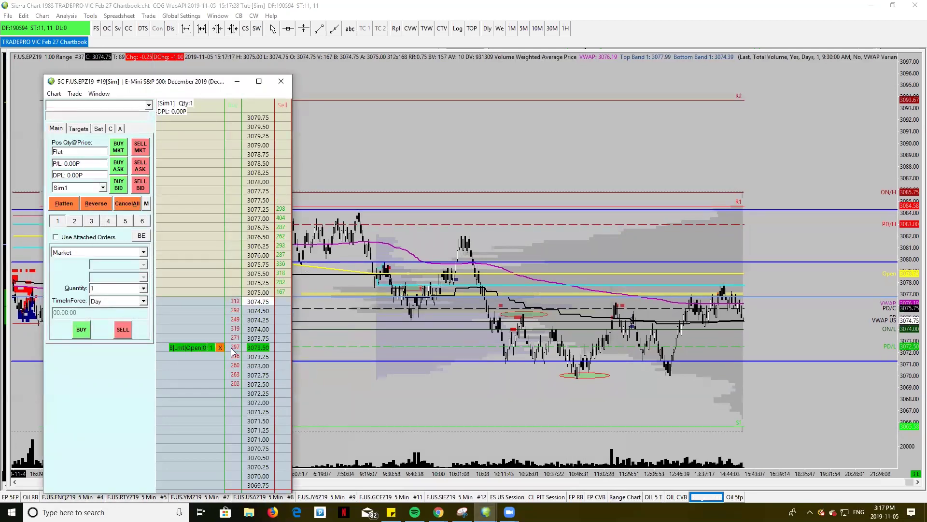
click(220, 348)
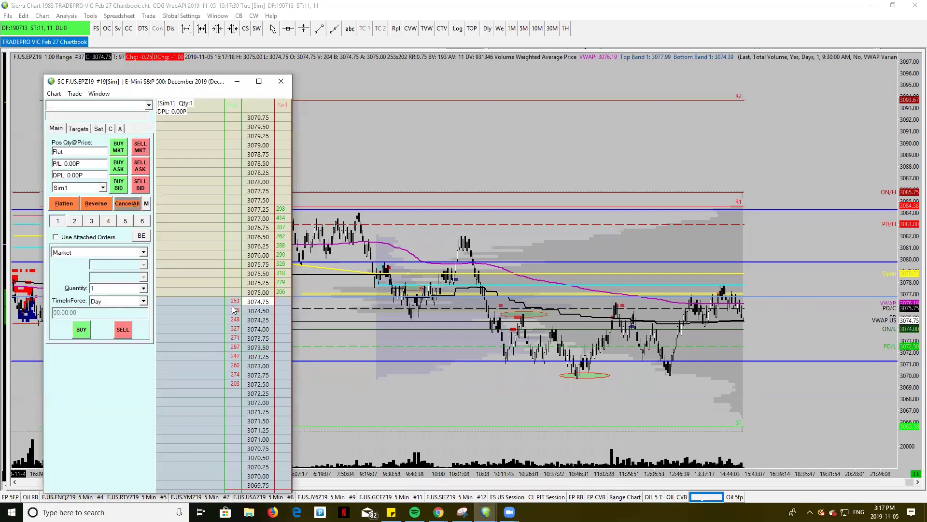
- Place a simulated sell limit order for 1 contract at 3077.50, confirm it, and cancel it from the ladder
click(280, 199)
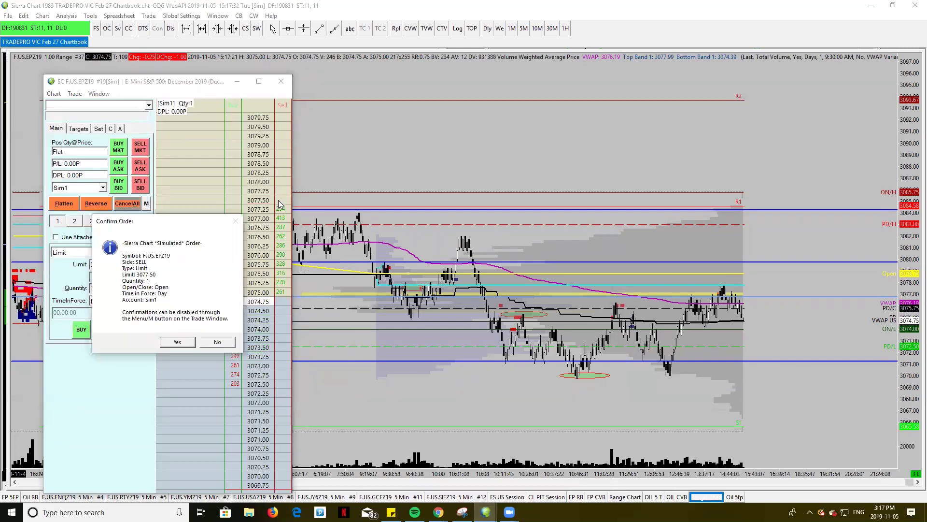
click(176, 342)
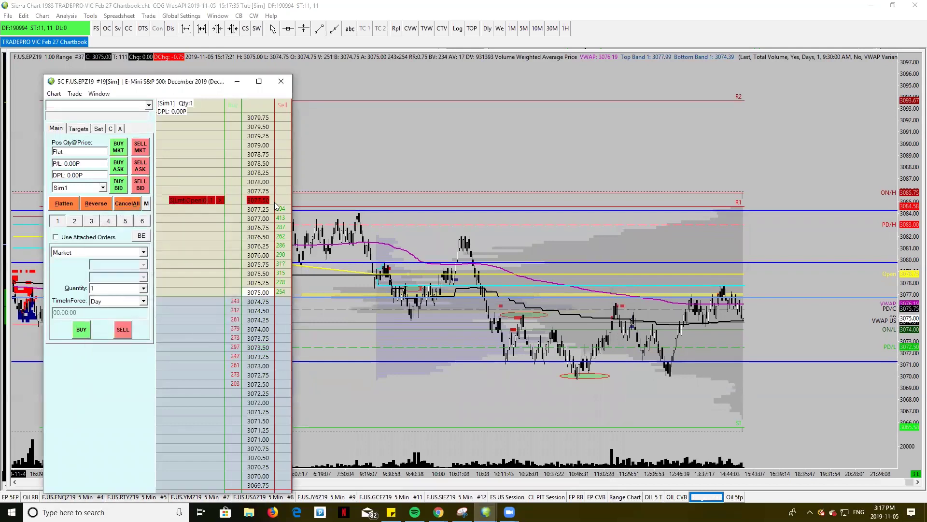
click(221, 200)
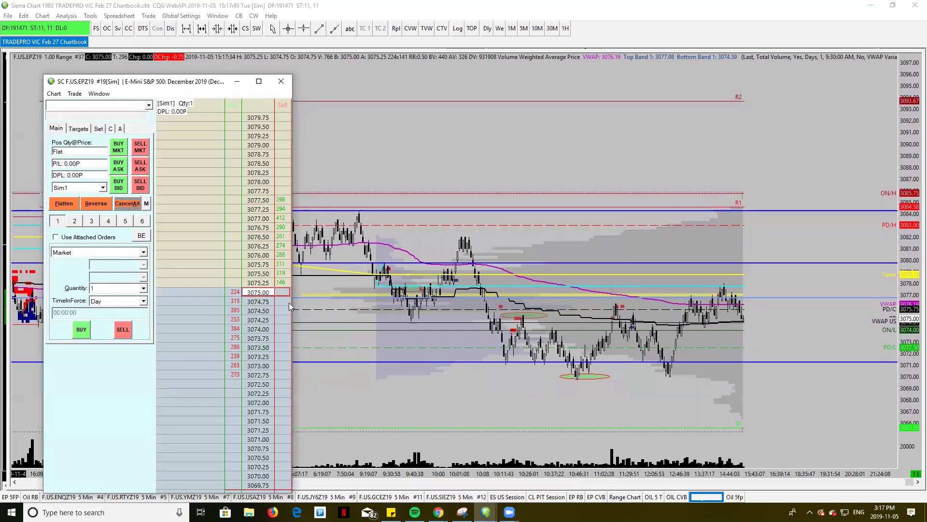
- Try a sell limit order at 3073.50, below the market, and a buy limit order at the current market price
click(283, 349)
click(197, 346)
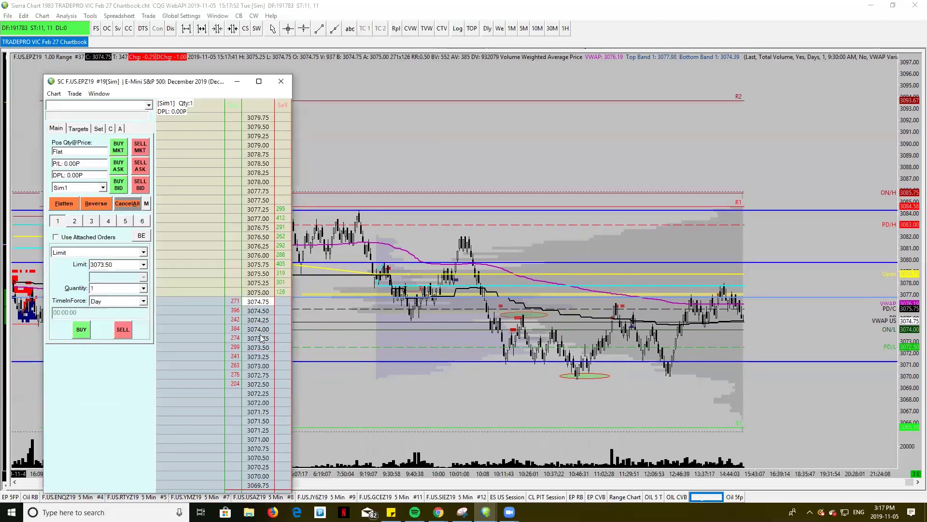
click(234, 302)
click(176, 347)
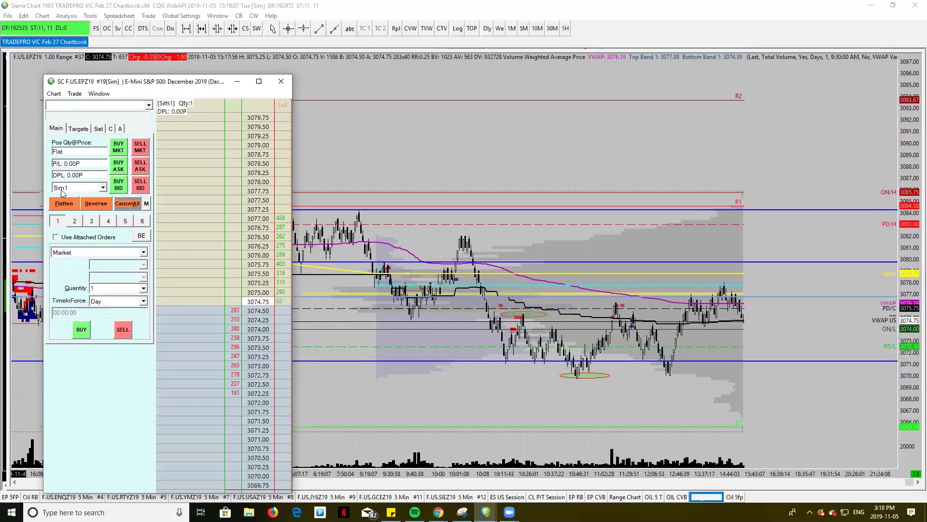
- Place a simulated sell limit order for 1 contract at 3076.75 and turn off the confirmation of new orders
click(283, 228)
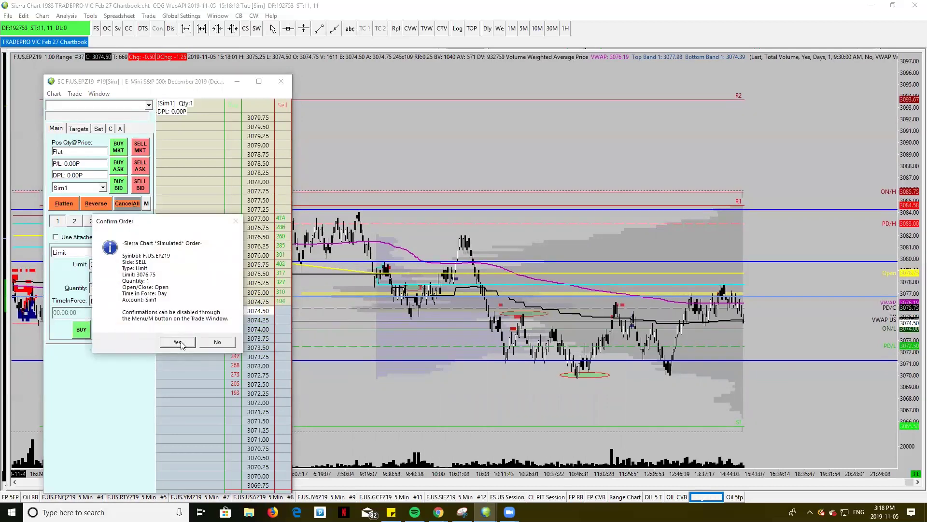
click(179, 341)
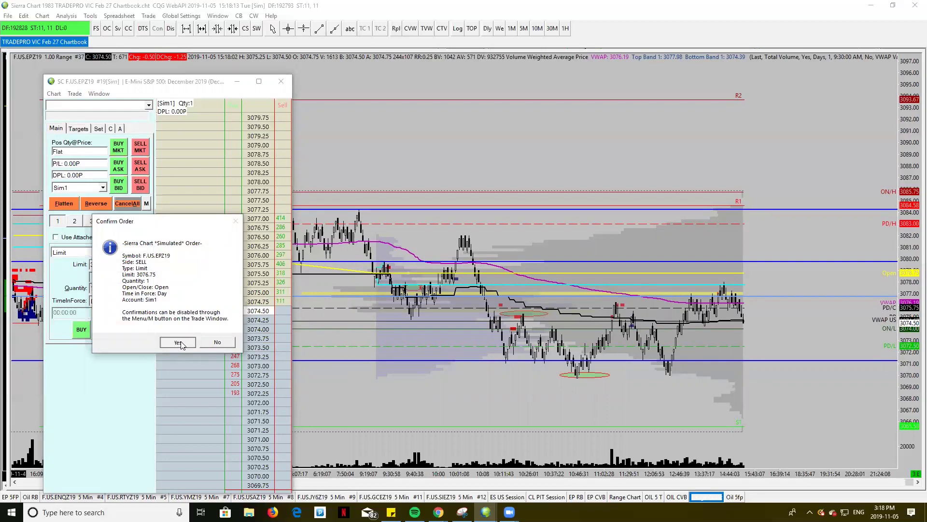
click(147, 203)
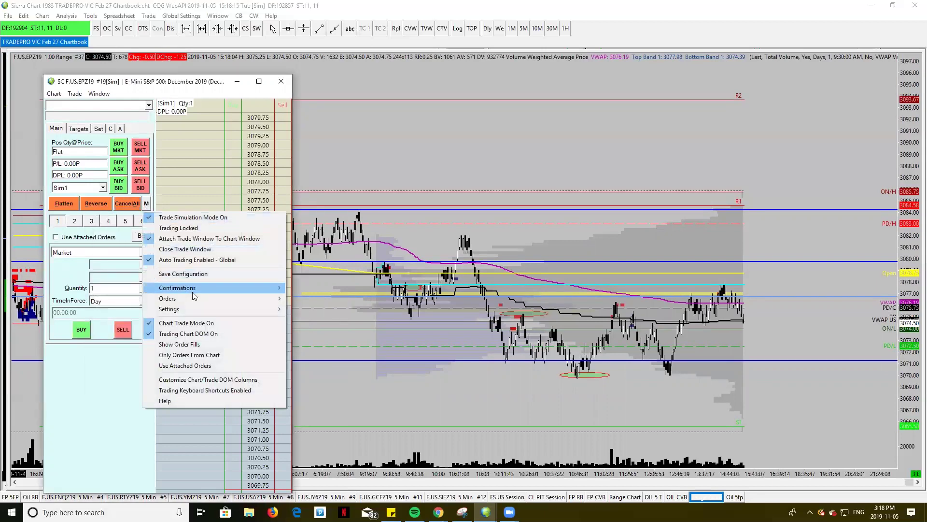
mouse_move(204, 287)
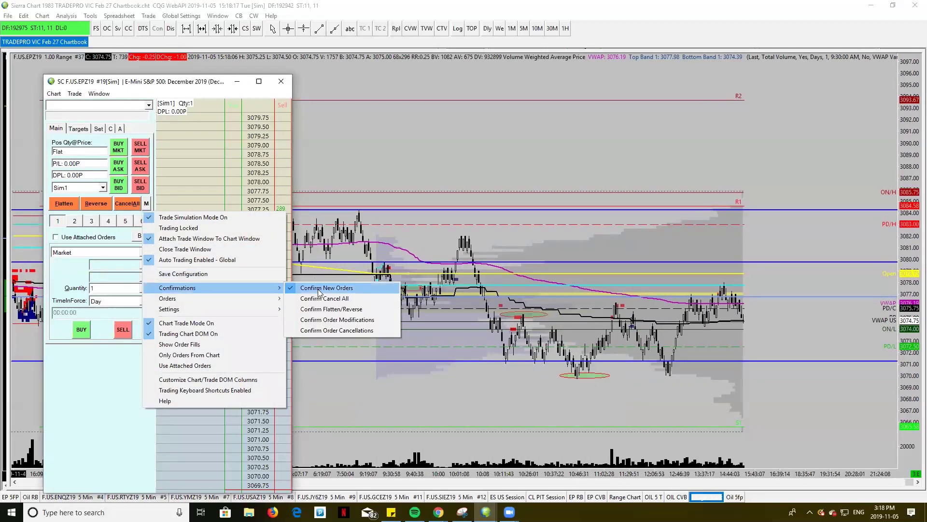
click(317, 289)
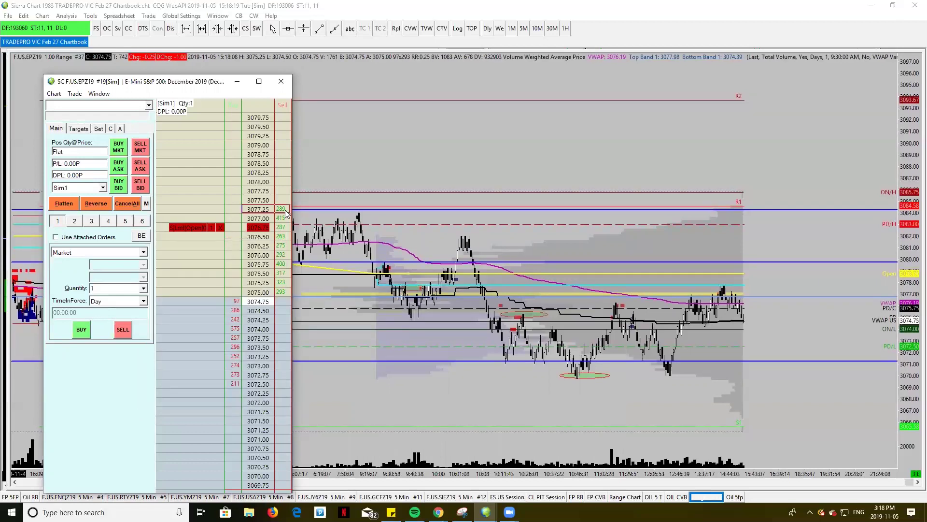
- Add one-contract sell limit orders at 3077.25, 3077.50, 3077.75 and 3077.00
click(285, 209)
click(282, 200)
click(281, 191)
click(283, 218)
- Cancel all working sell limit orders between 3076.75 and 3077.75 on the price ladder
right_click(217, 224)
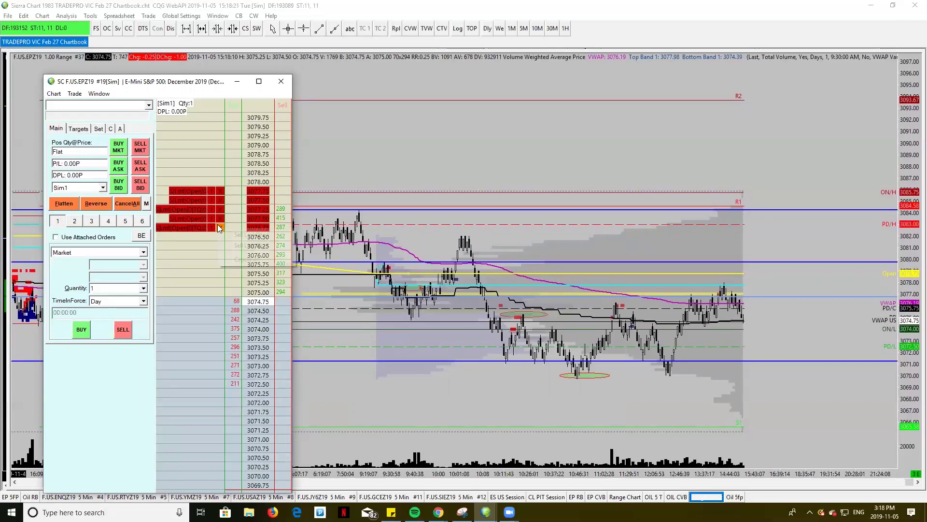
click(218, 219)
right_click(219, 230)
click(239, 261)
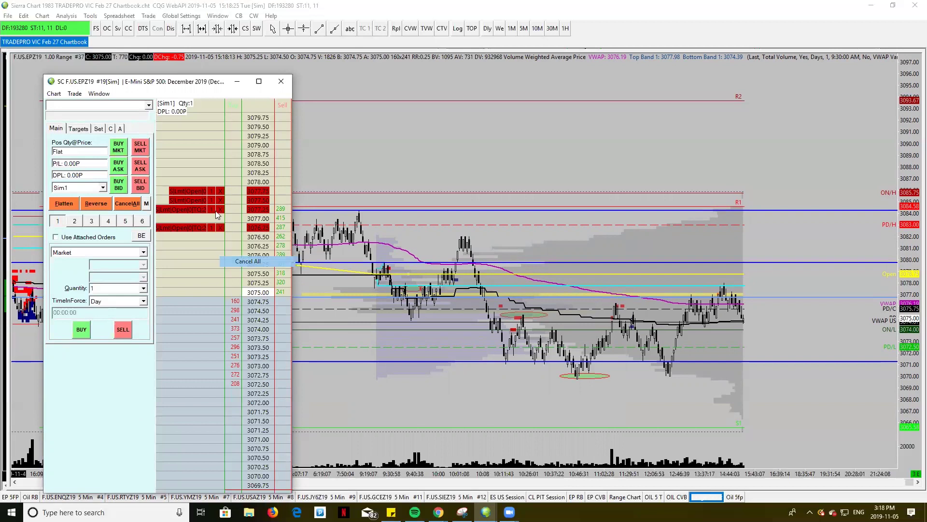
right_click(218, 210)
click(227, 247)
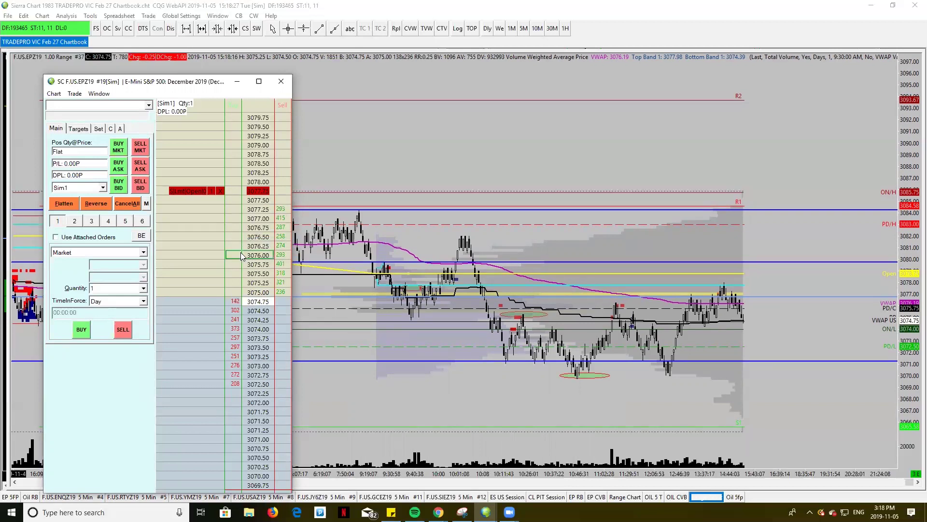
click(219, 191)
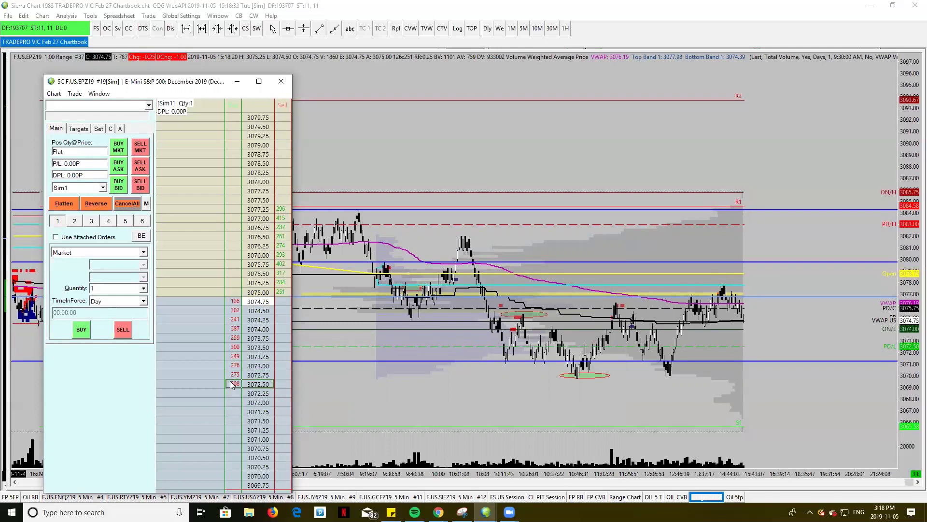
- Enable attached orders and place a one-contract sell limit order at 3077.50 with its attached target and stop
click(95, 237)
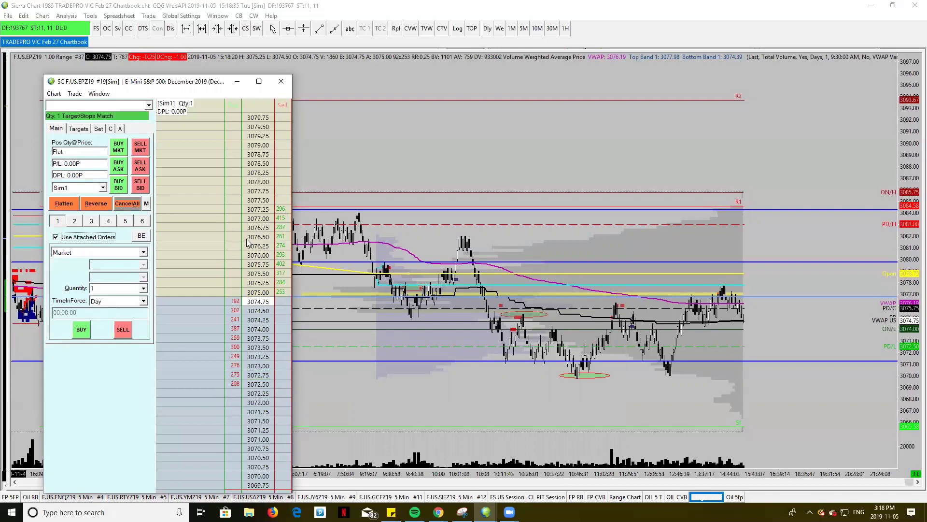
click(284, 201)
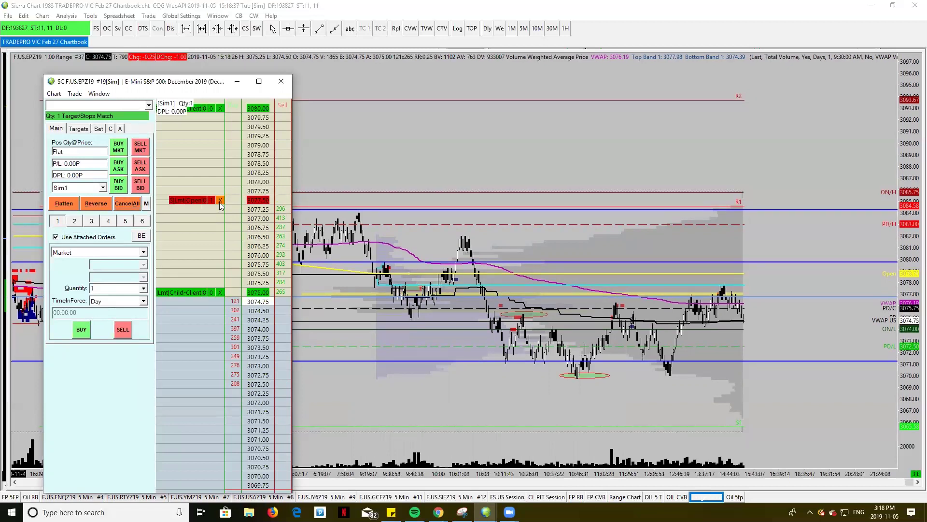
click(220, 201)
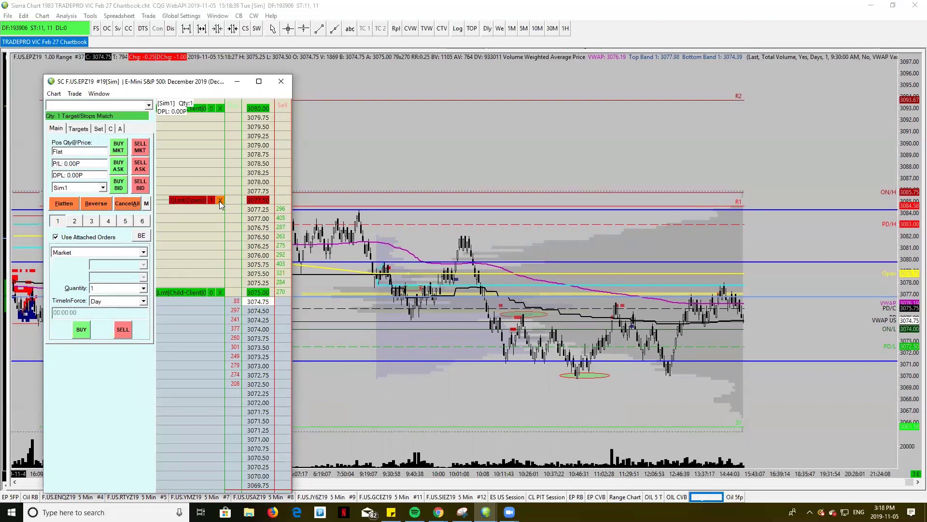
- Inspect the Target 1 and Stop All definitions used for the attached orders, and return to the main trade settings
click(87, 130)
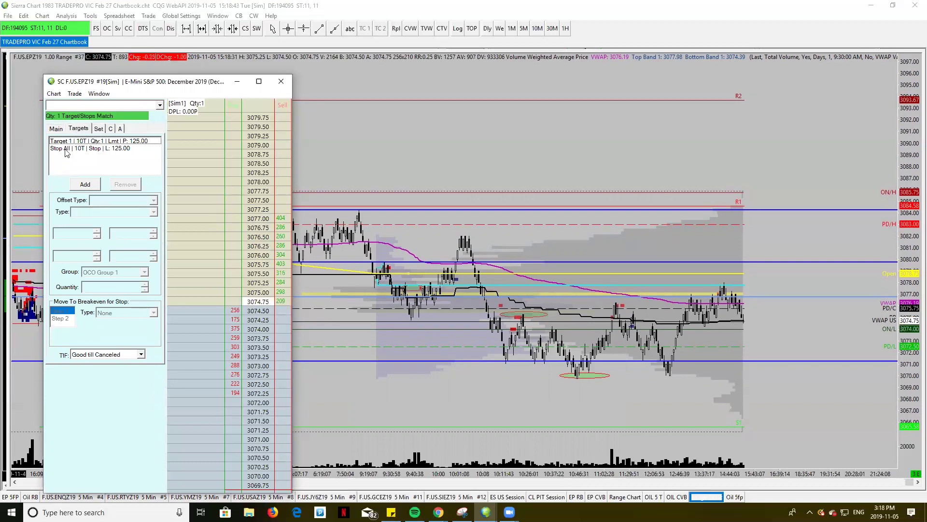
click(68, 141)
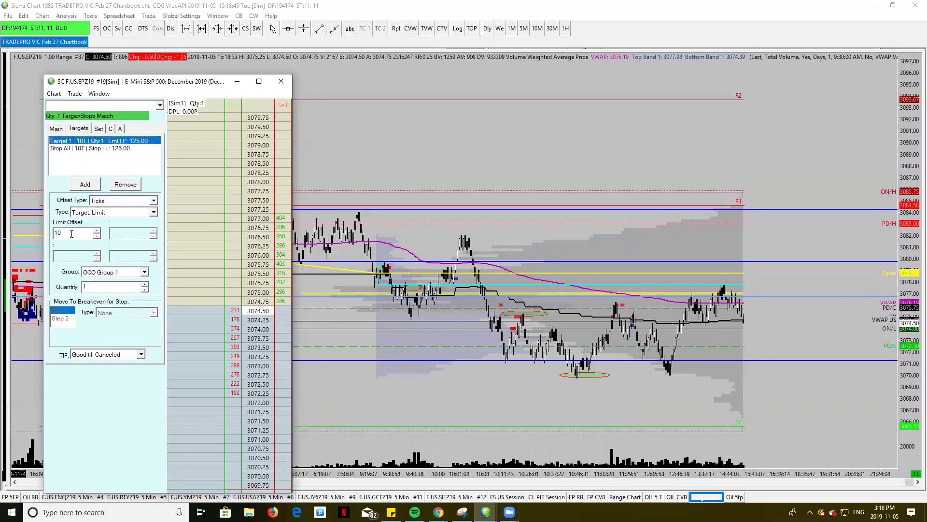
click(74, 149)
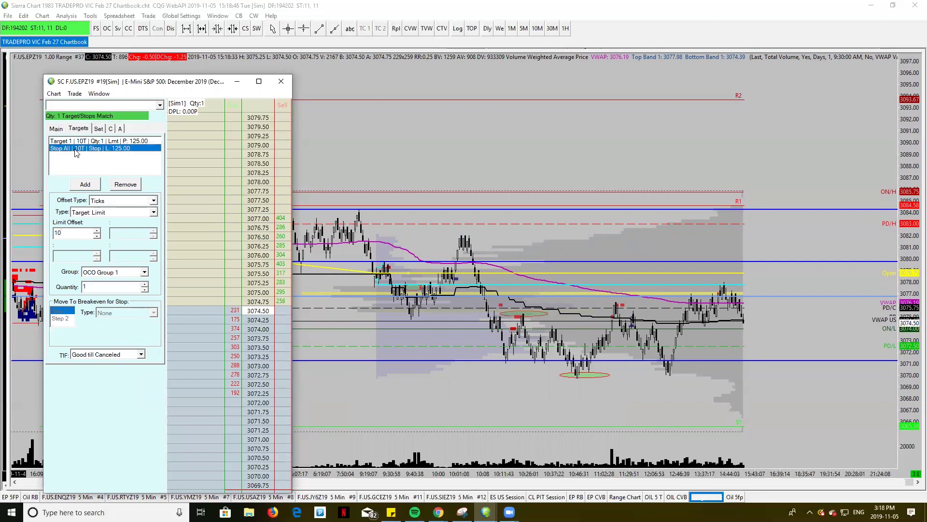
click(56, 129)
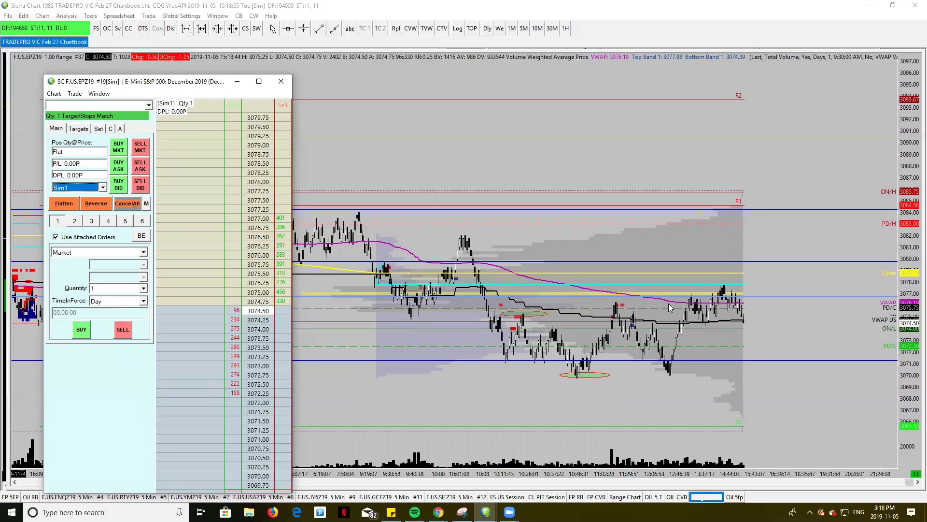
- Place one-contract buy limit orders with attached targets and stops at 3073.00, 3072.75 and 3072.50, and cancel them
click(234, 366)
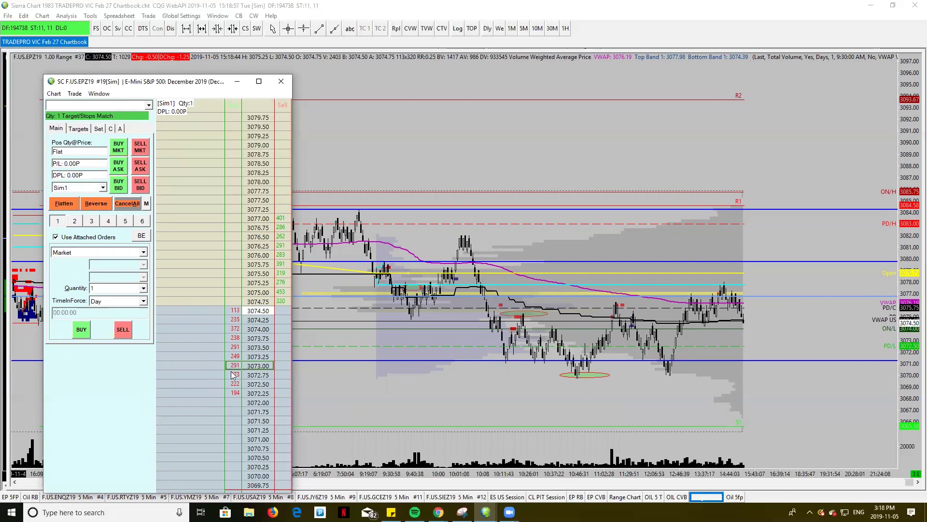
click(235, 384)
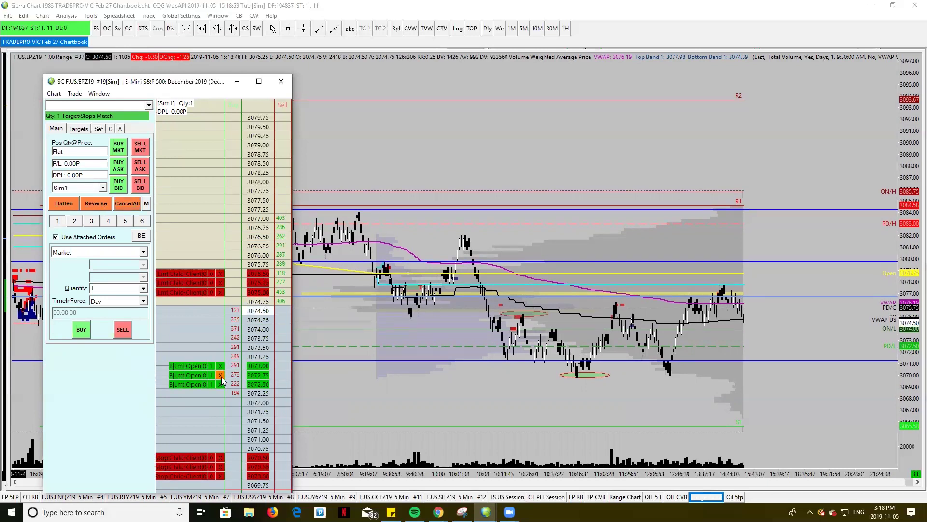
click(221, 381)
click(218, 366)
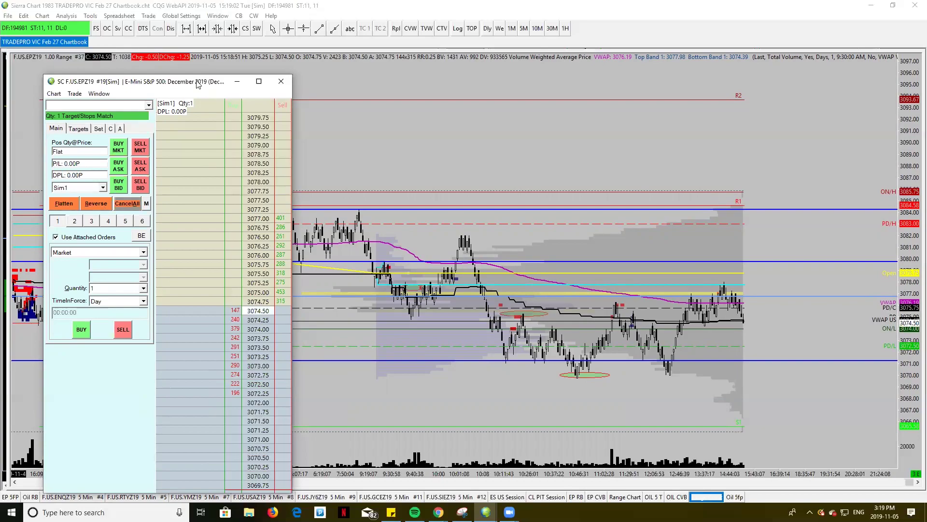
- Reposition the E-Mini S&P 500 Trading DOM window, look through its price ladder and close it
drag(198, 84, 246, 77)
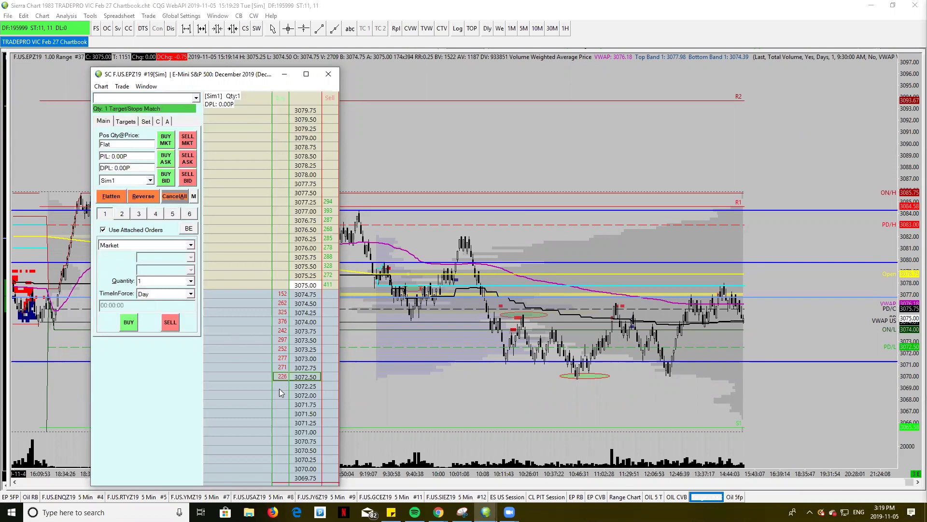
scroll(278, 395, down, 4)
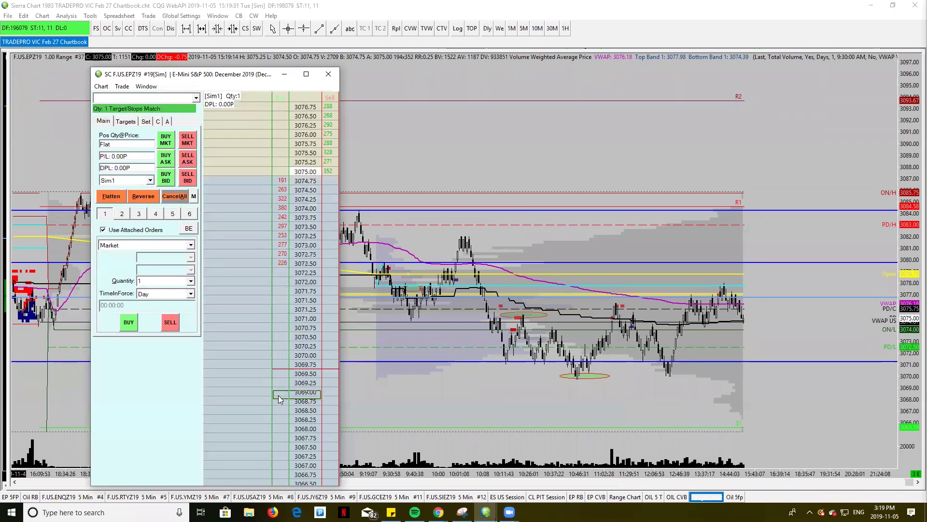
scroll(278, 395, up, 5)
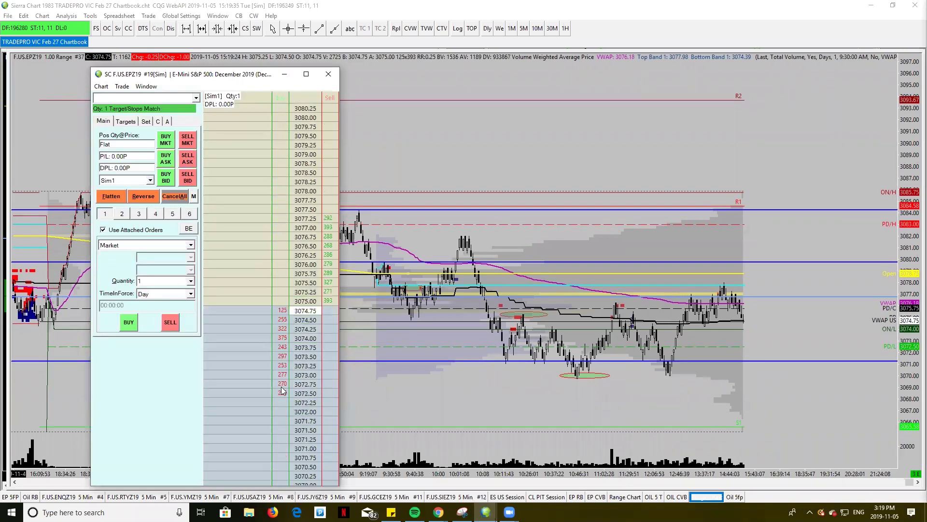
click(329, 75)
key(Return)
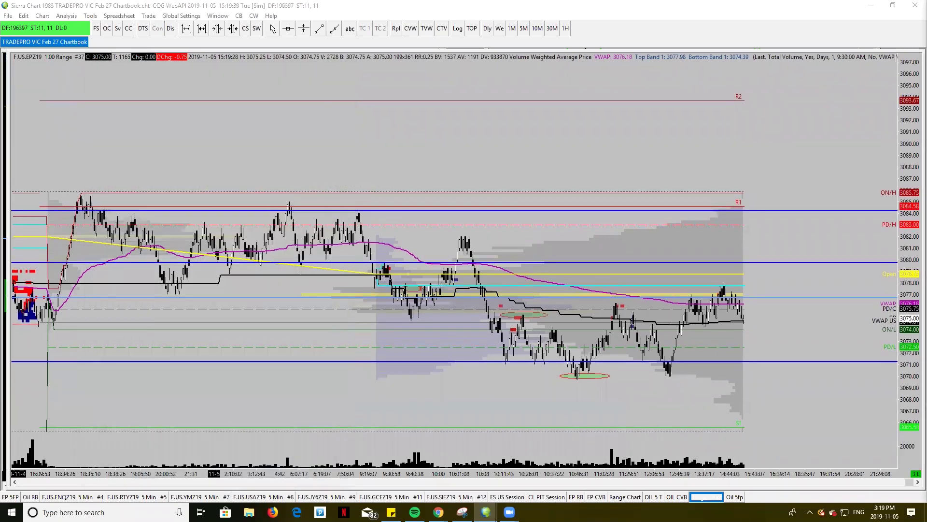
- Bring up the customized E-Mini S&P 500 DOM (#18) and open its trade window
click(217, 38)
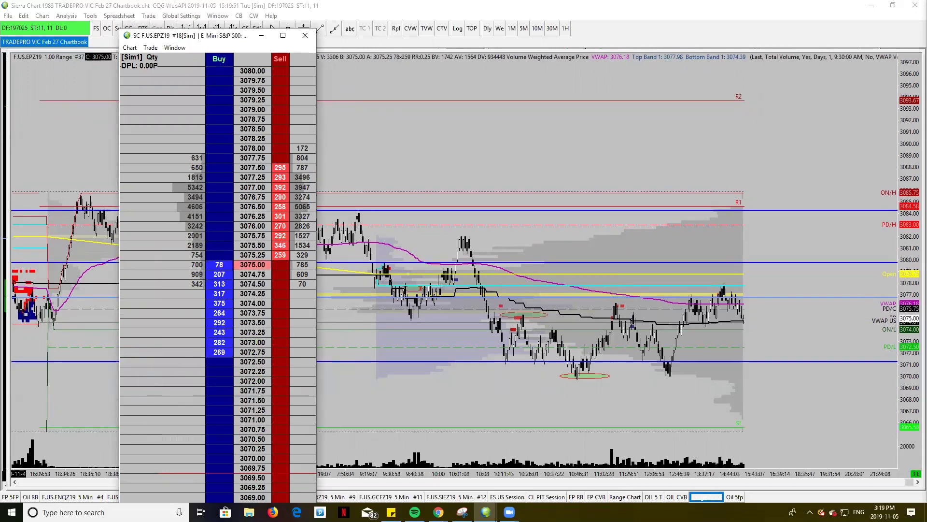
key(ctrl+t)
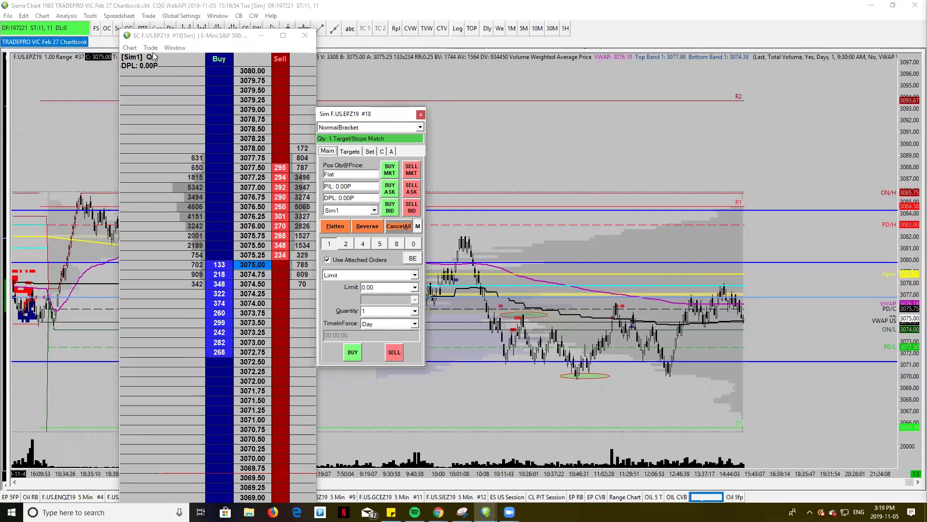
click(150, 48)
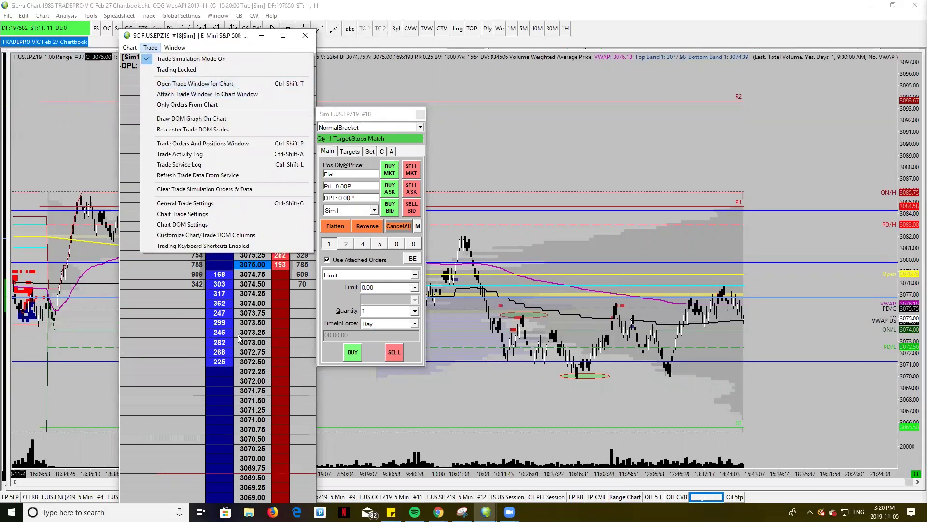
click(348, 190)
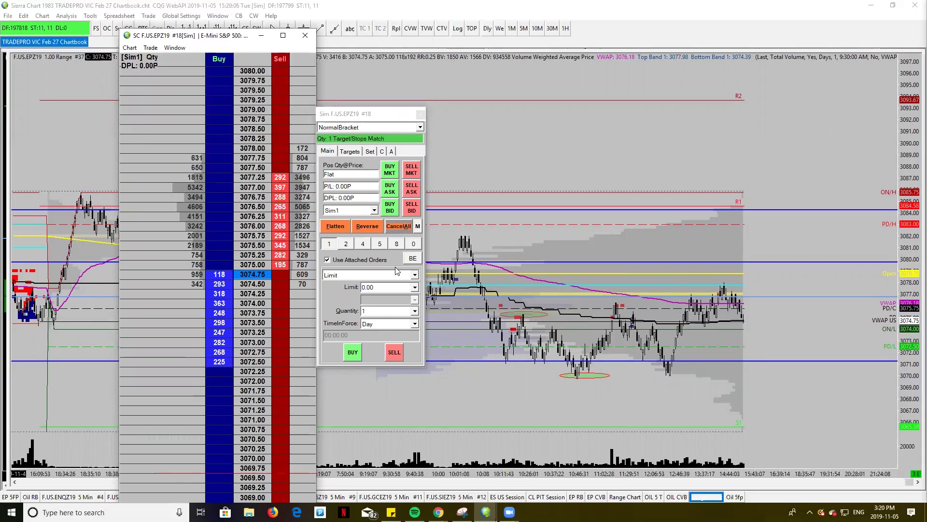
- Place a one-contract buy limit order at 3073.50 with its attached target and stop, and cancel it
click(332, 227)
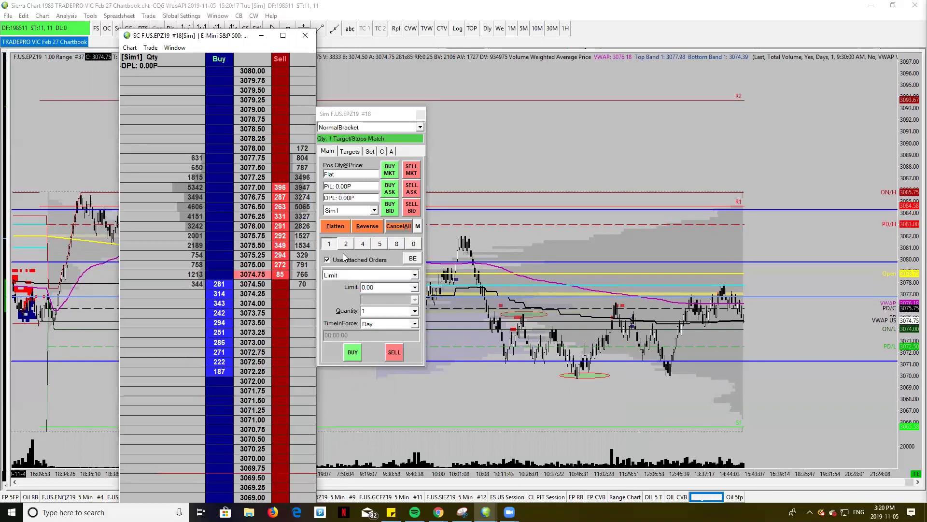
click(219, 322)
drag(132, 238, 153, 139)
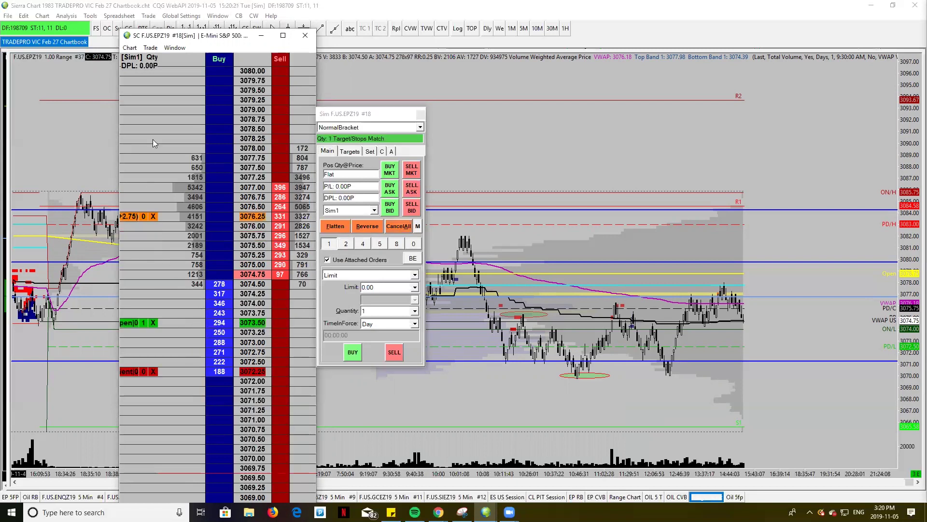
click(153, 323)
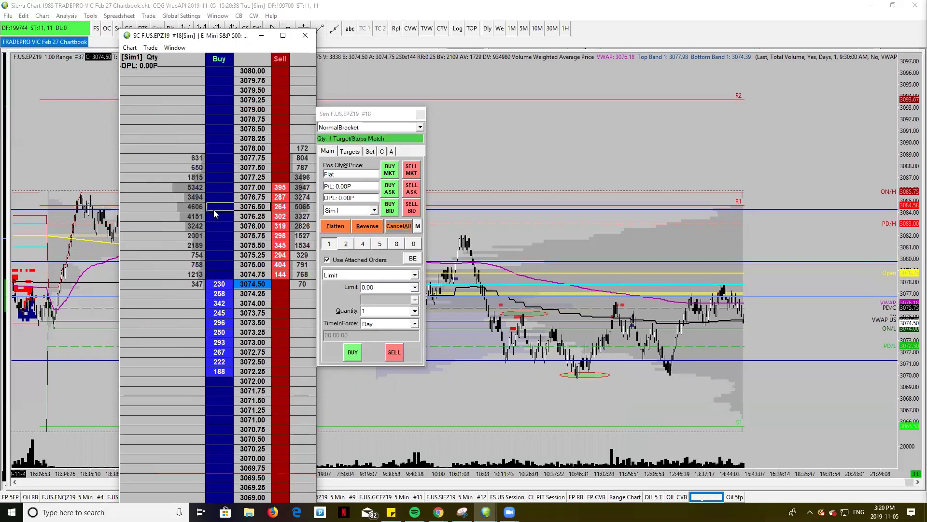
- Place a one-contract Buy Stop order at 3078.00 with its attached orders, and cancel it
right_click(123, 183)
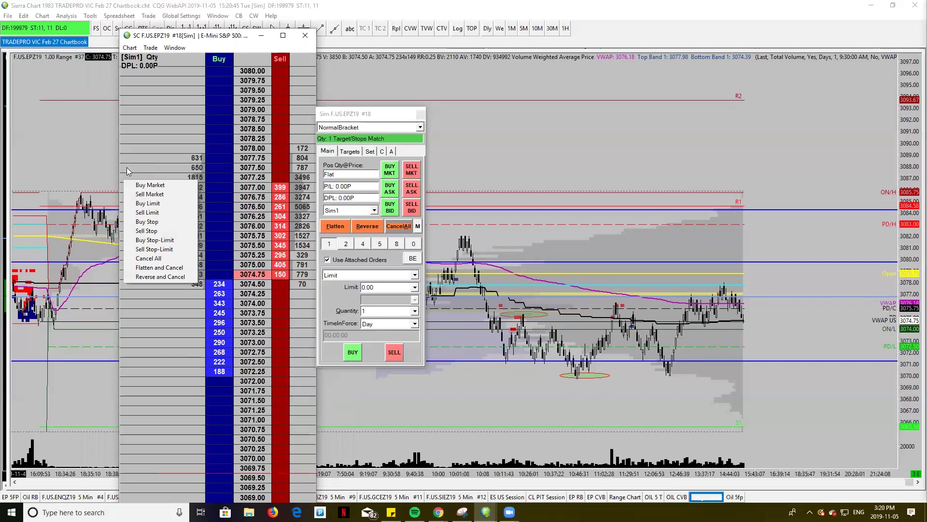
right_click(127, 167)
right_click(127, 167)
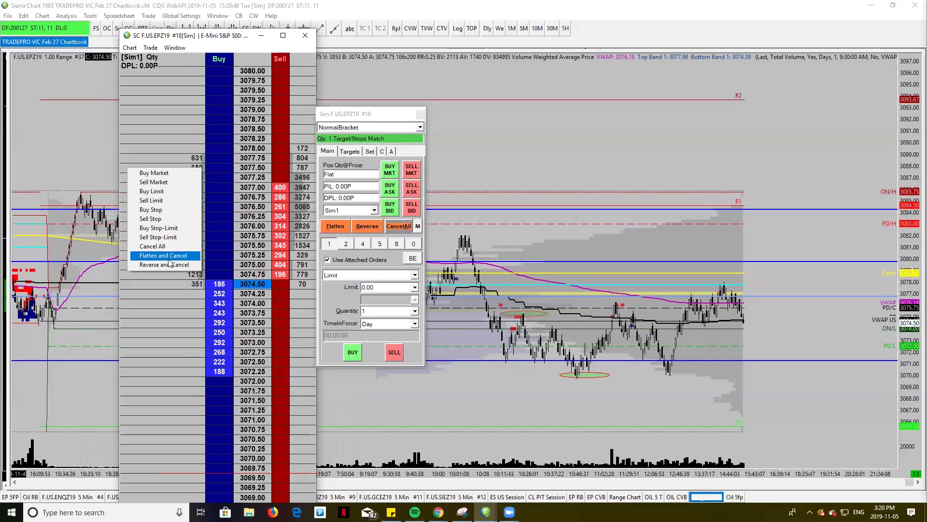
click(149, 210)
drag(128, 167, 125, 149)
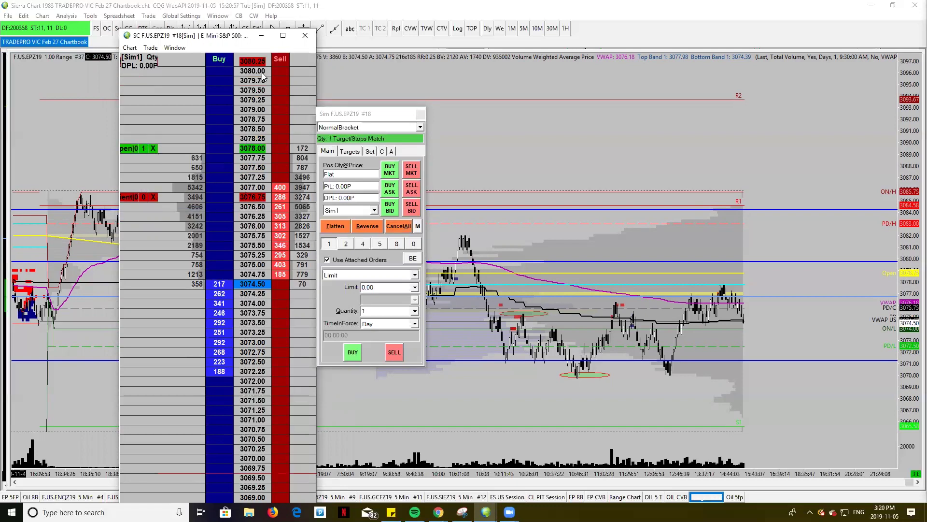
click(153, 148)
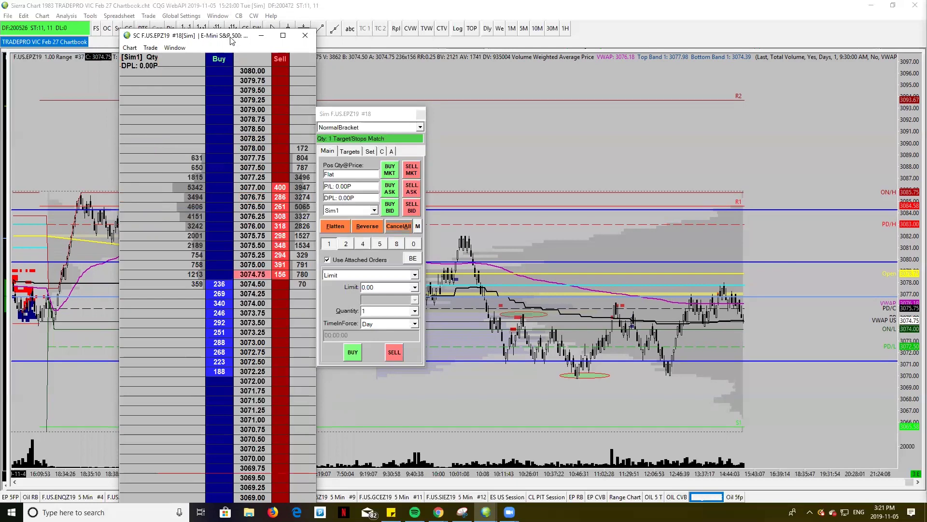
- Close the customized DOM (#18) and its separate trade window
click(305, 35)
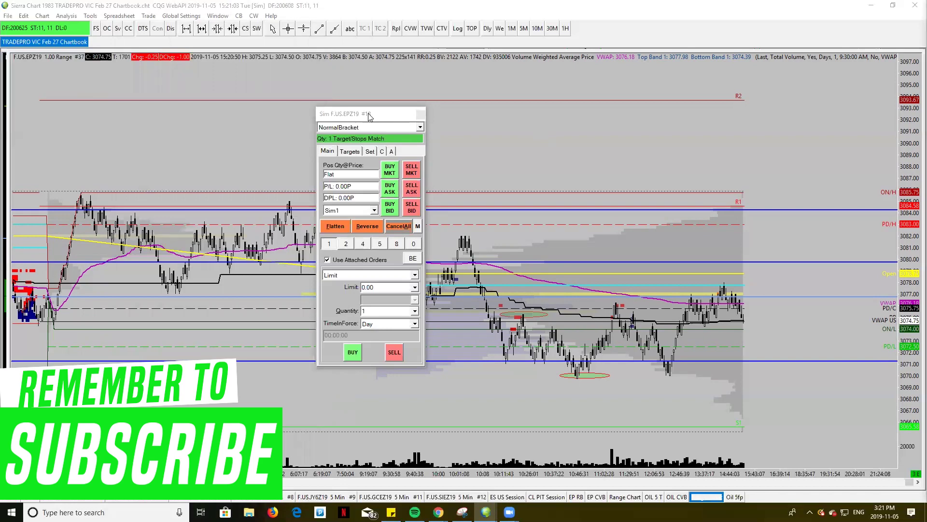
click(420, 114)
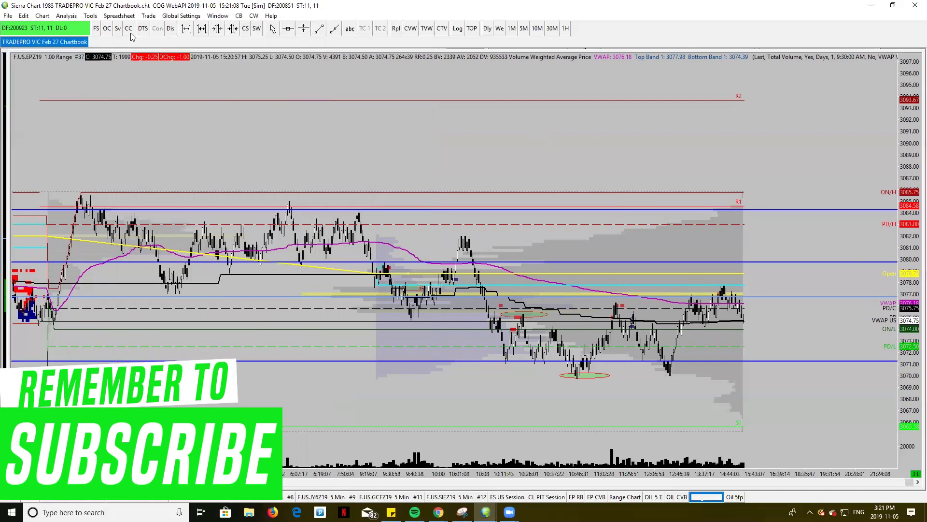
- Turn on Chart Trade Mode and the Trading Chart DOM for the E-Mini S&P 500 range chart
click(146, 16)
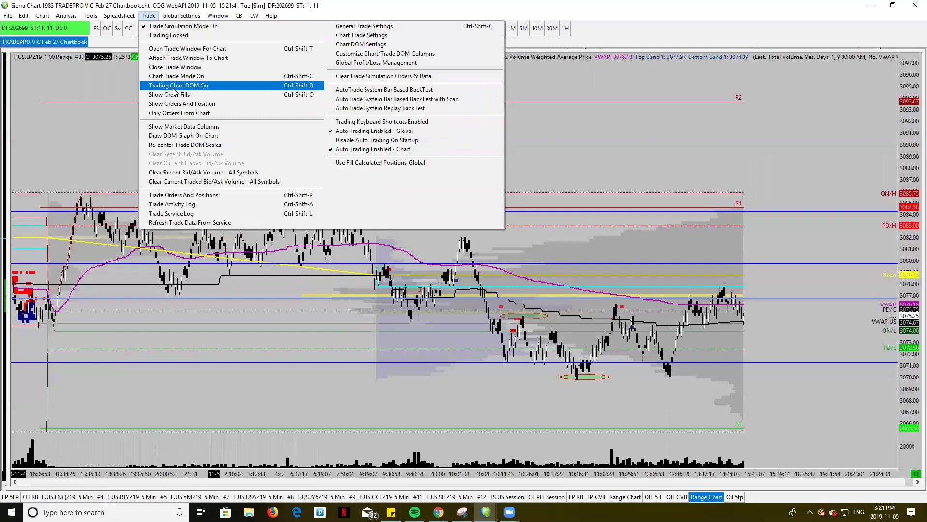
click(182, 78)
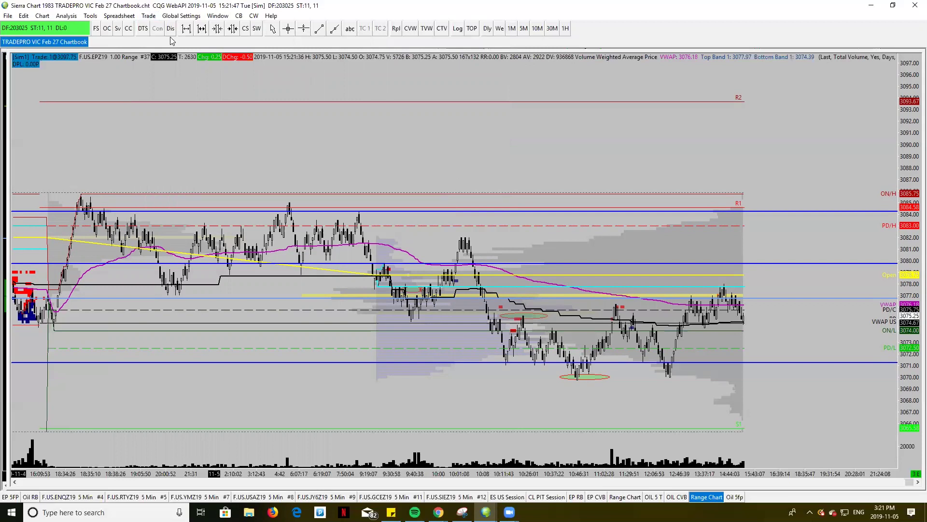
click(149, 17)
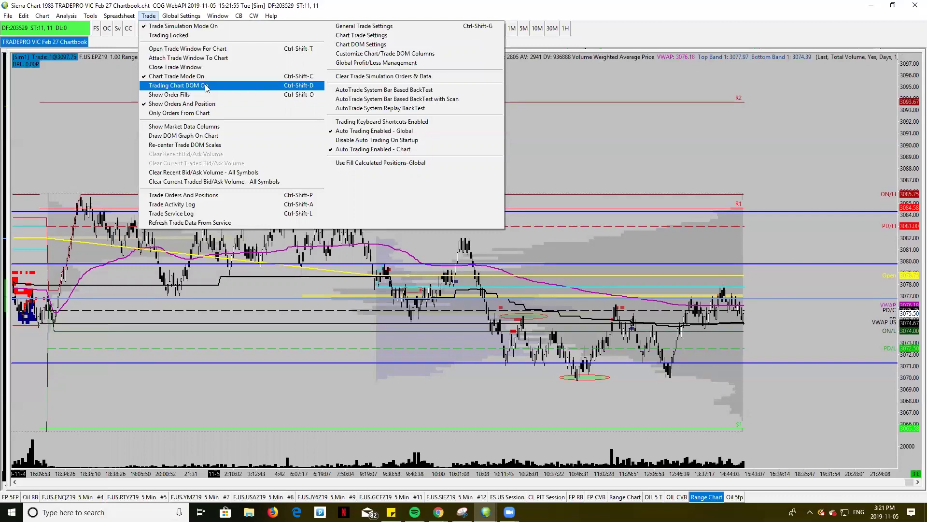
click(188, 86)
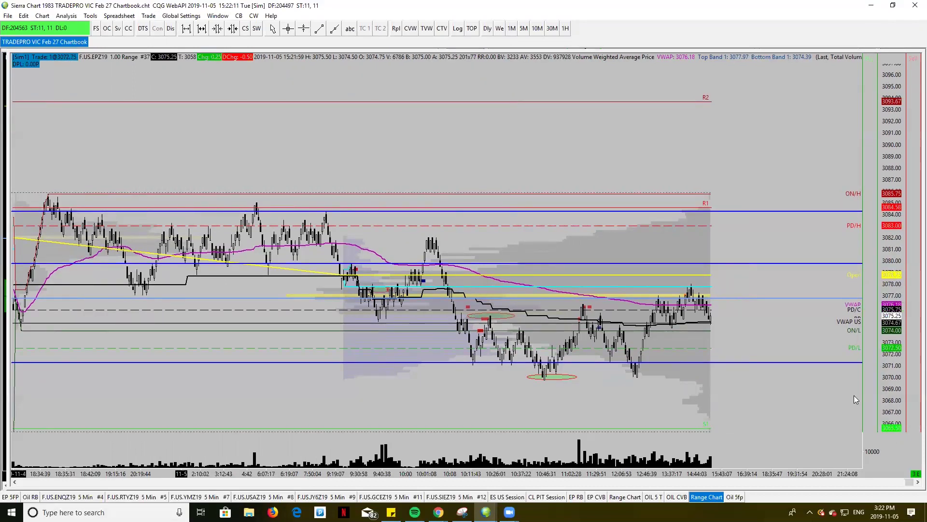
- Place a simulated one-contract buy limit order at 3068.25 directly on the chart's DOM and confirm it
click(875, 397)
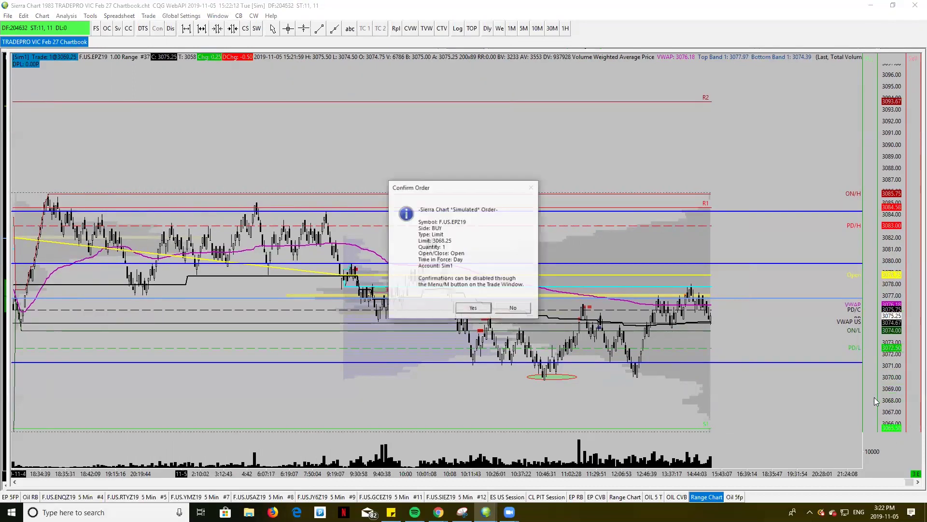
click(473, 309)
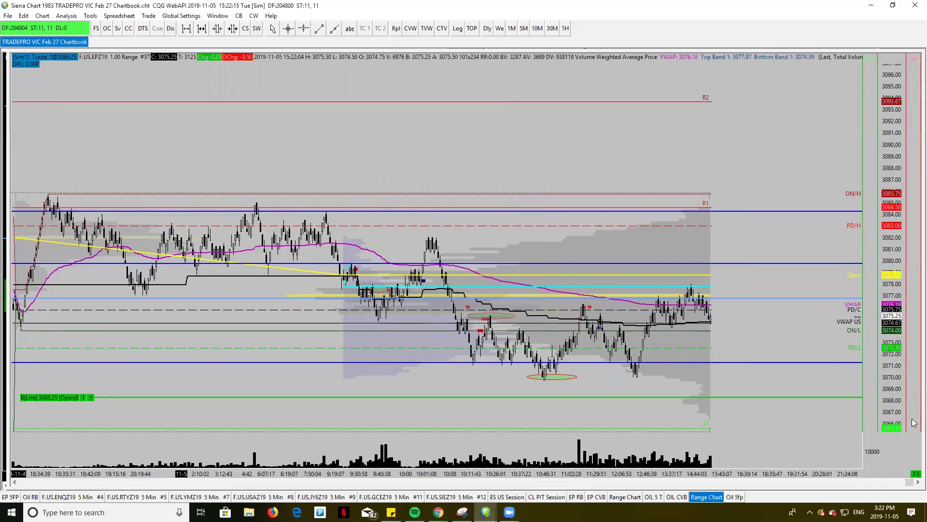
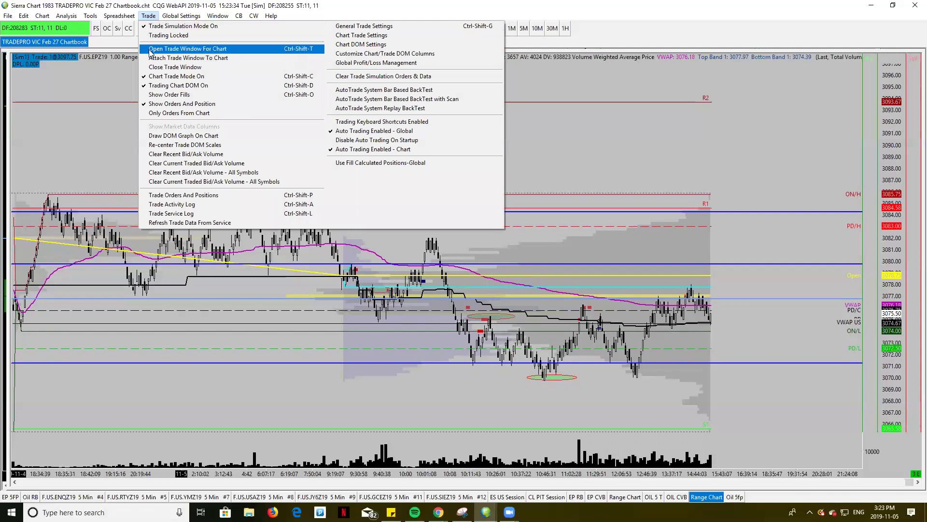
- Open the trade window for the range chart, move it clear of the chart's edge and enable Use Attached Orders
click(150, 50)
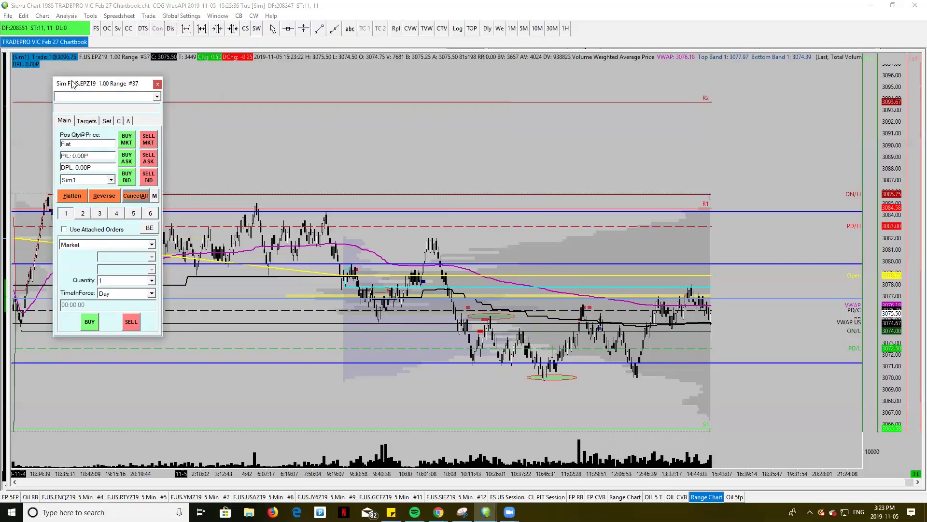
drag(73, 85, 124, 122)
click(115, 268)
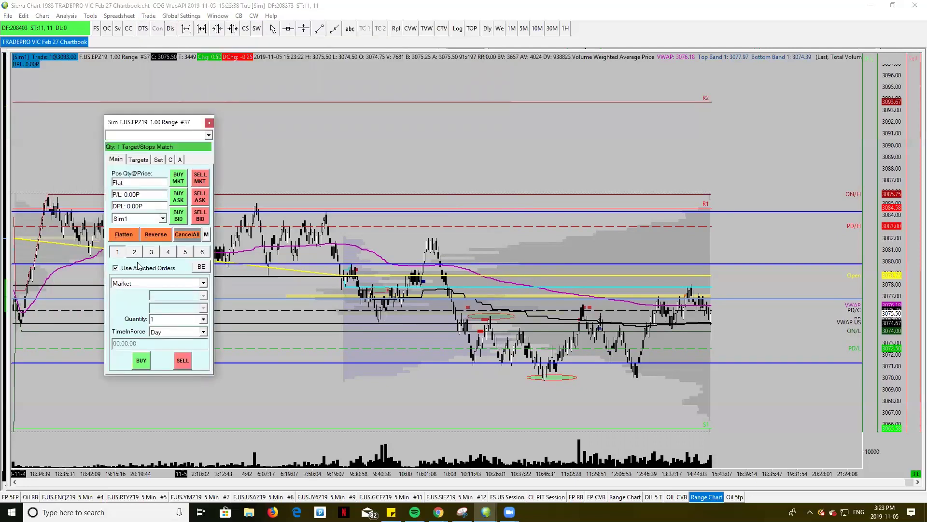
- Turn off the confirmations for new orders, cancel all, flatten/reverse and order modifications in the range chart's trade window
right_click(204, 242)
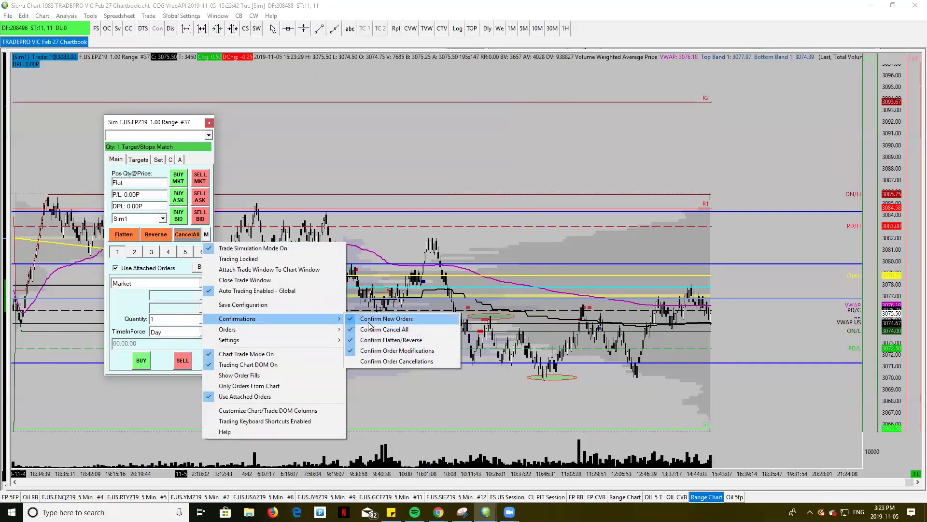
key(Escape)
right_click(207, 246)
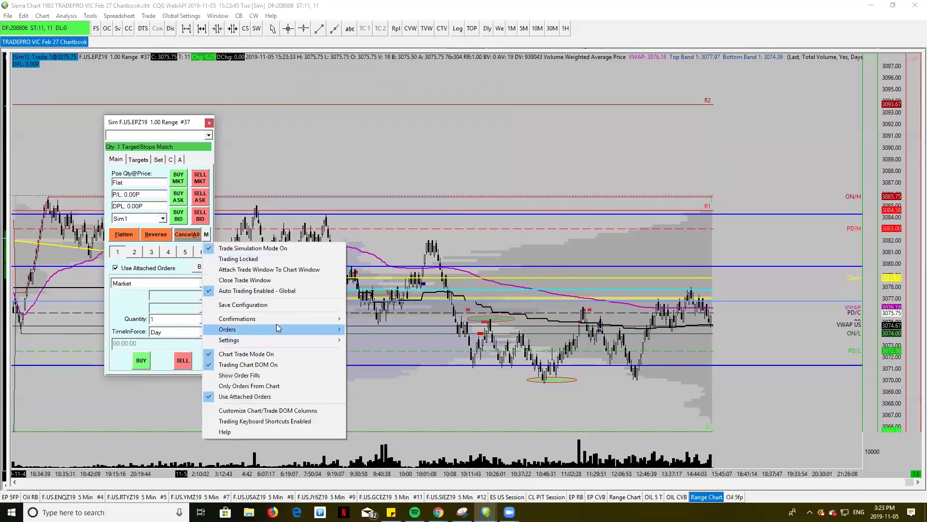
key(Escape)
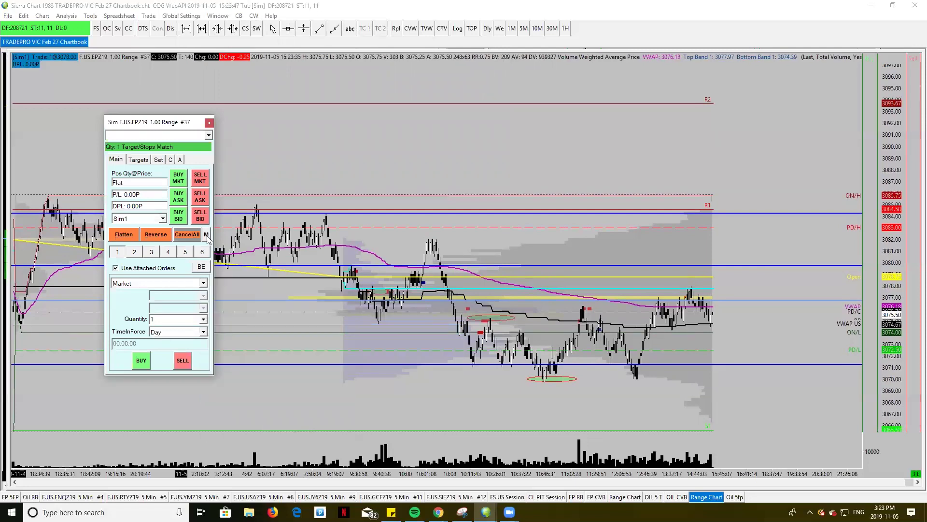
right_click(203, 242)
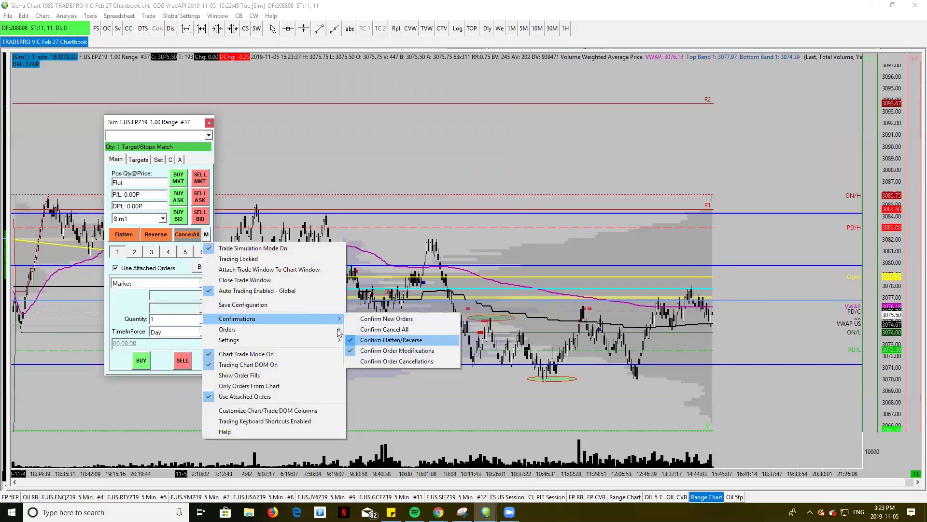
key(Escape)
click(206, 235)
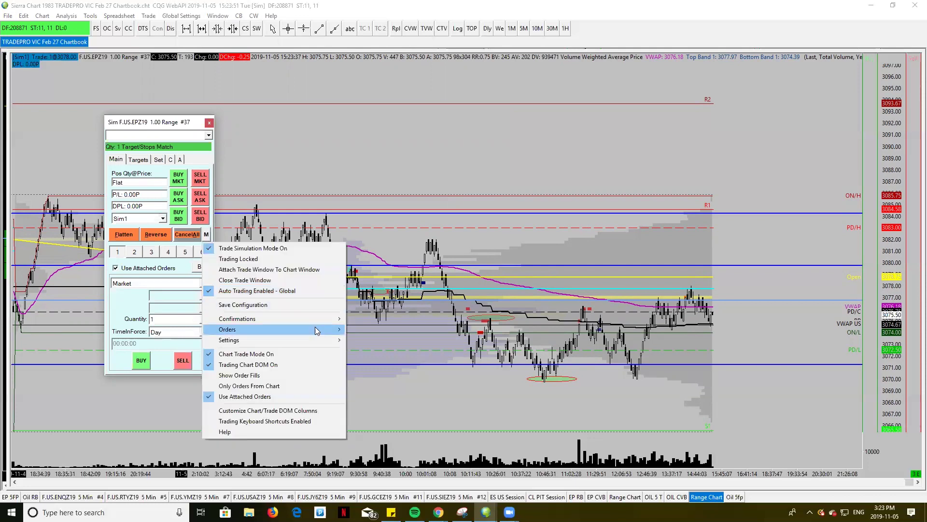
mouse_move(318, 320)
click(362, 351)
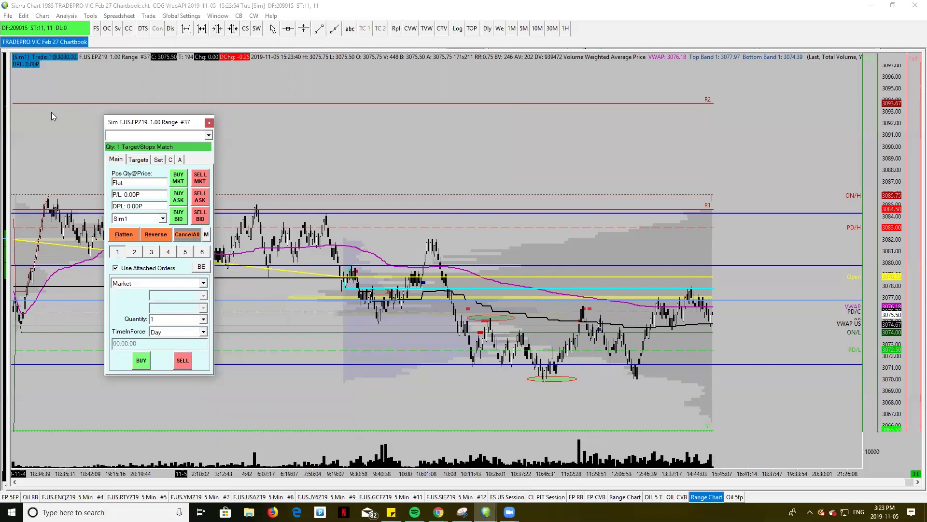
- Move the trade window aside and set the attached Stop All order's offset to 5 ticks, reviewing the Target 1 entry
drag(53, 116, 53, 97)
click(50, 131)
click(48, 144)
click(48, 151)
double_click(38, 235)
text(5)
click(57, 187)
click(97, 188)
click(39, 144)
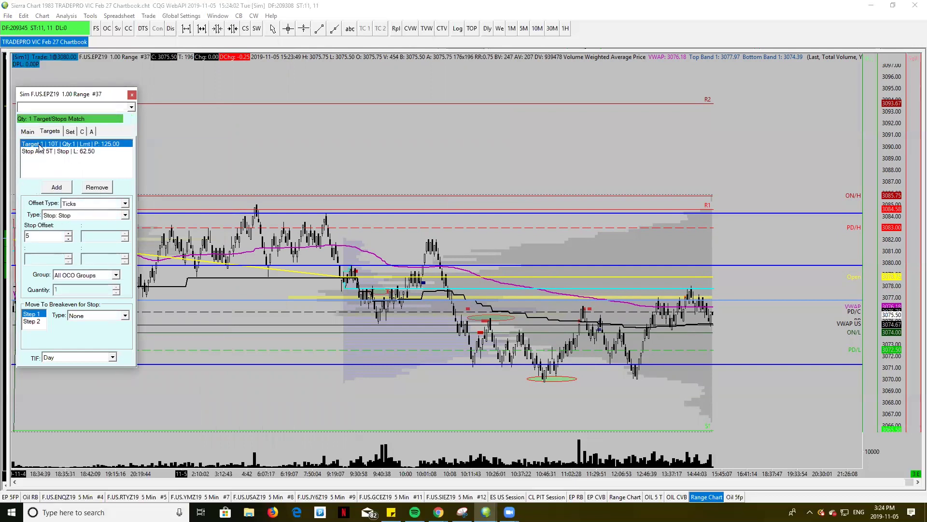
click(27, 132)
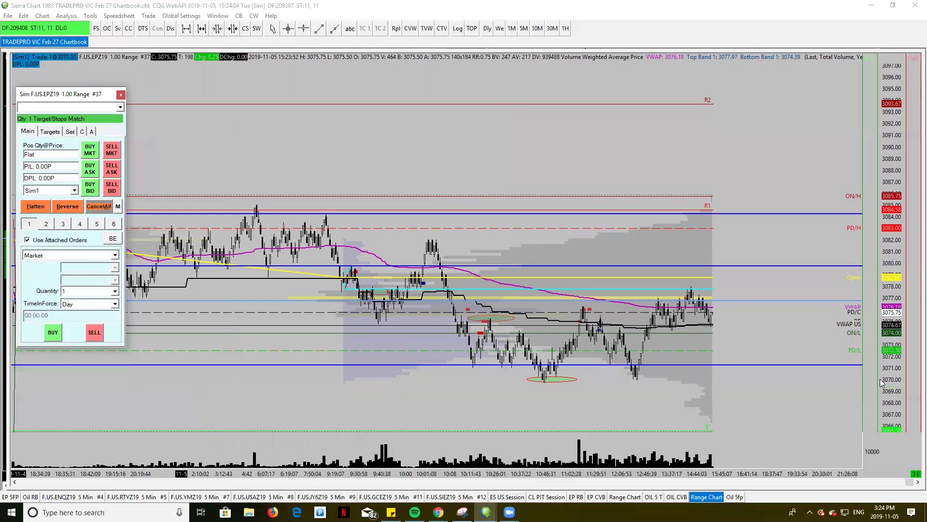
- Place one-contract buy limit orders with attached orders at 3067.75 and 3067.25 on the chart's DOM, and move the trade window off their labels
drag(891, 401, 878, 342)
click(876, 338)
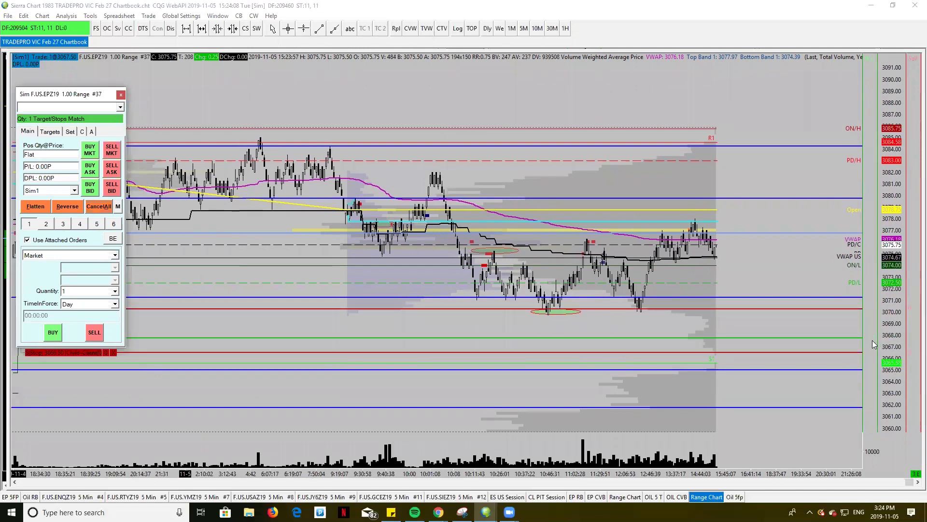
click(869, 344)
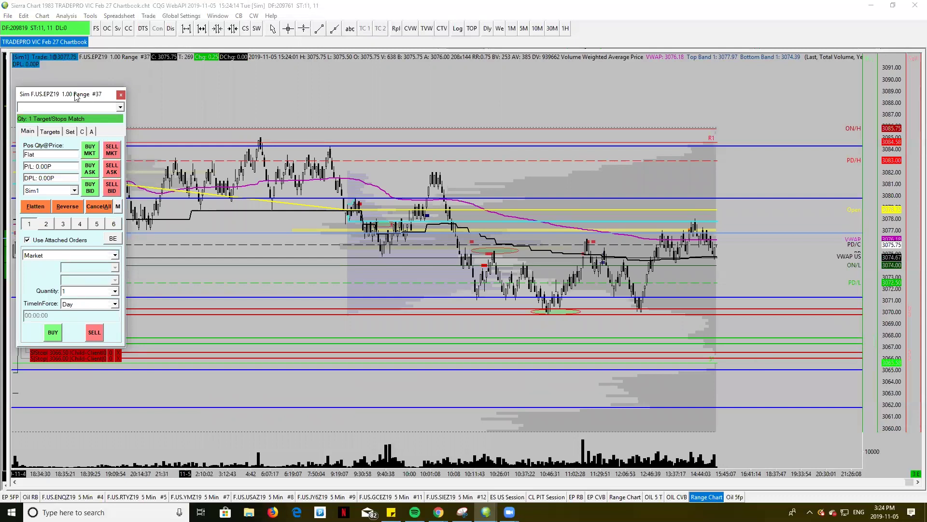
drag(76, 97, 144, 52)
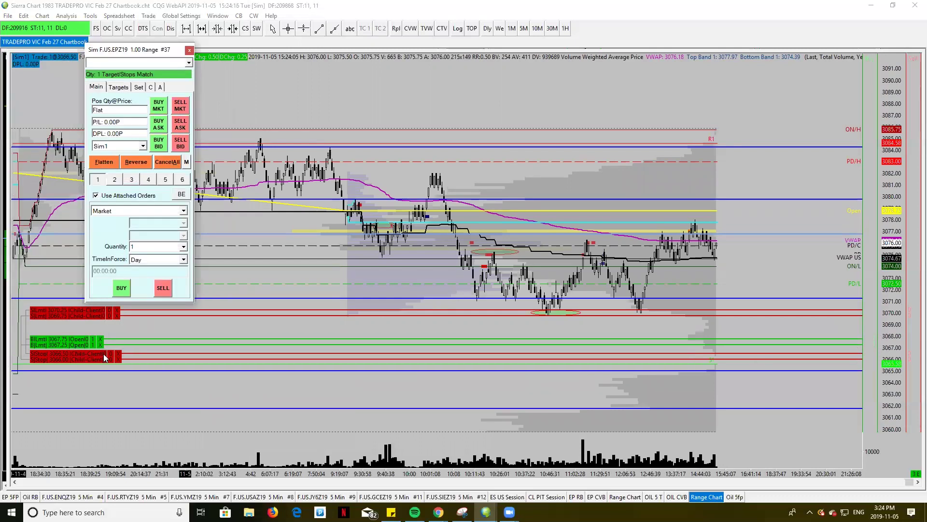
- Reprice the buy limits to 3068.50 and 3068.00, adjust their attached targets and stops on the chart, and cancel both orders
drag(77, 339, 75, 336)
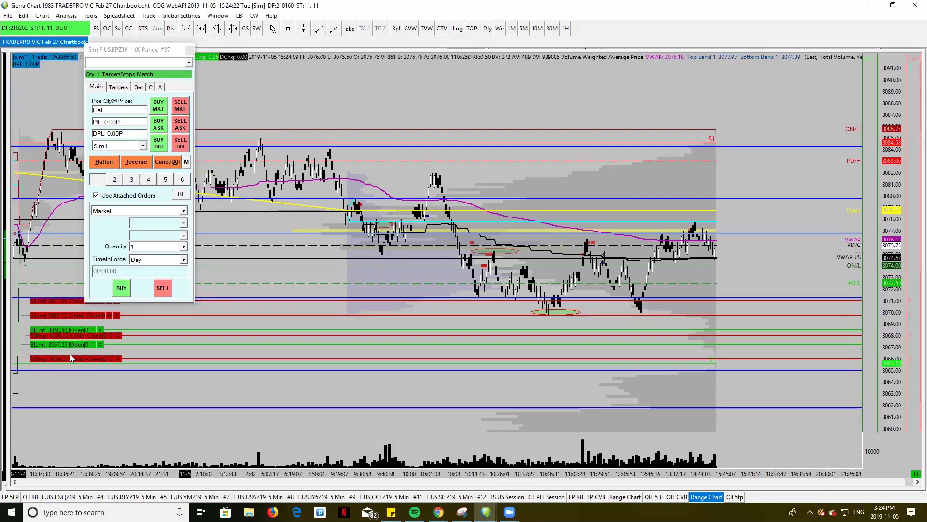
mouse_move(74, 342)
mouse_down()
mouse_move(60, 344)
mouse_move(65, 335)
mouse_move(78, 353)
mouse_up()
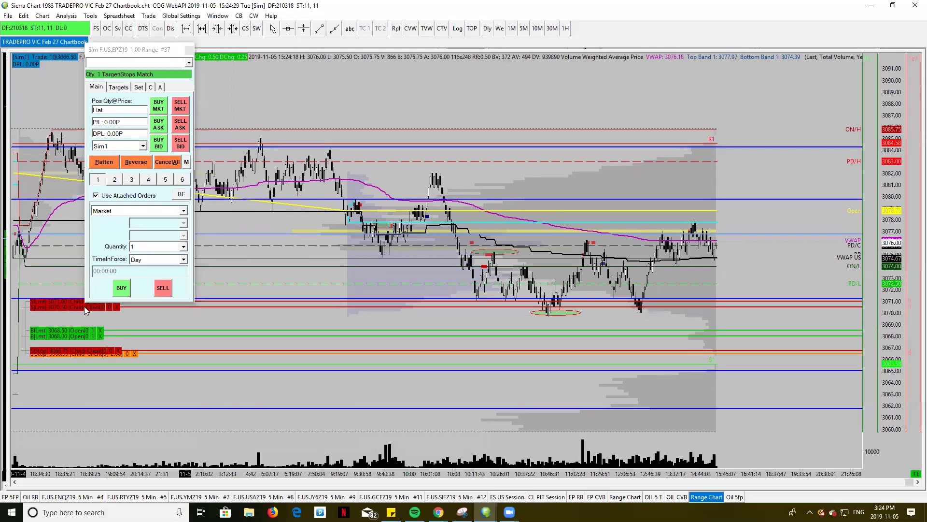
drag(65, 305, 56, 282)
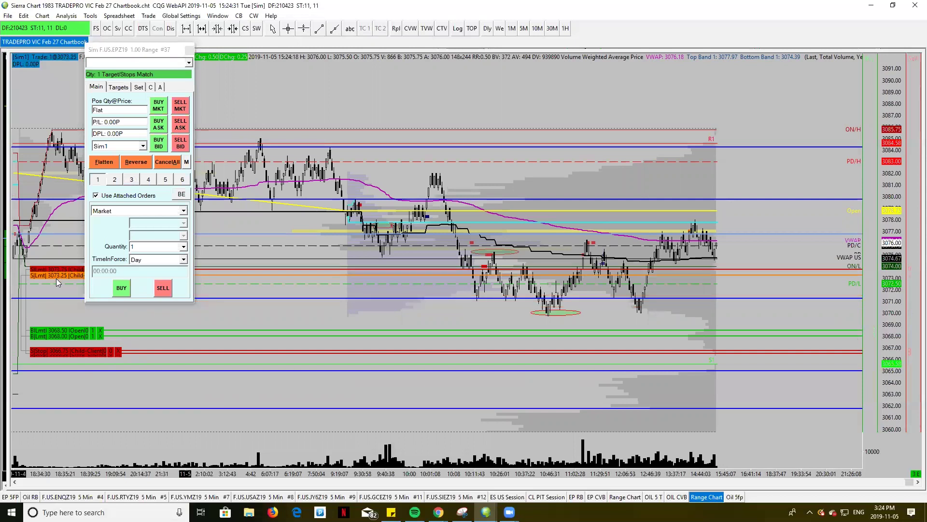
click(99, 335)
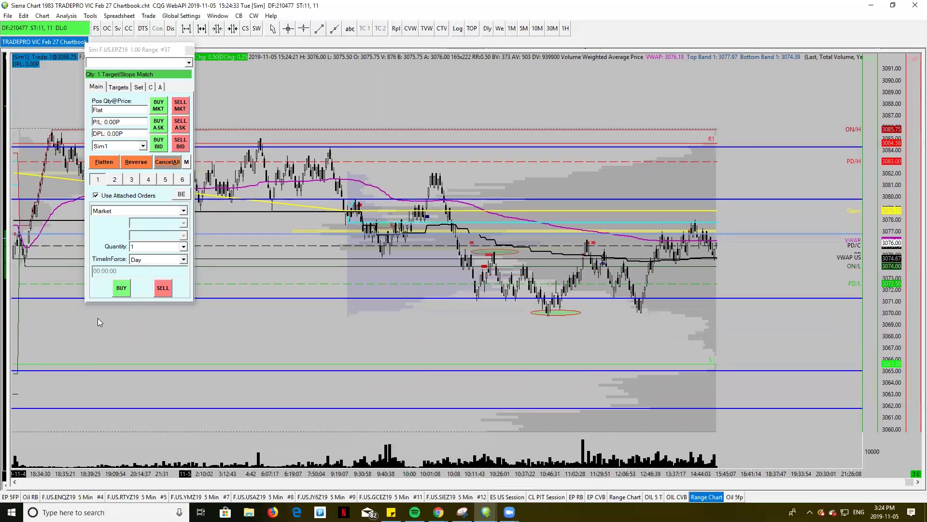
- Place several sell limit orders with attached orders around the R1 and ON/H levels, and move the trade window clear of their labels
drag(134, 51, 80, 84)
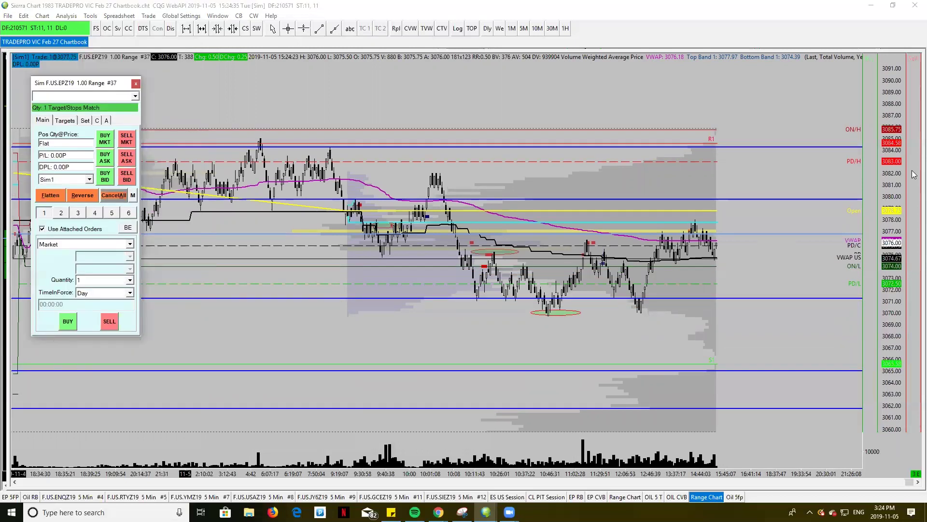
click(914, 124)
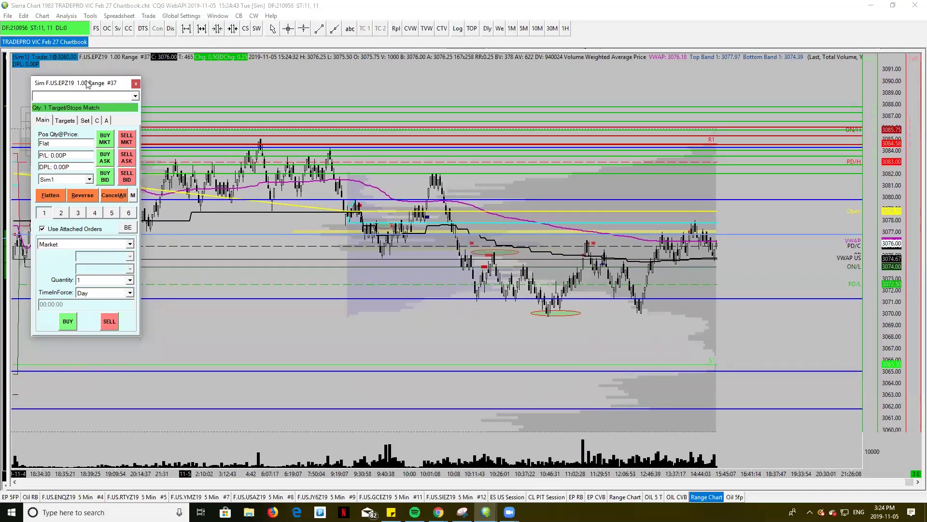
drag(87, 83, 218, 117)
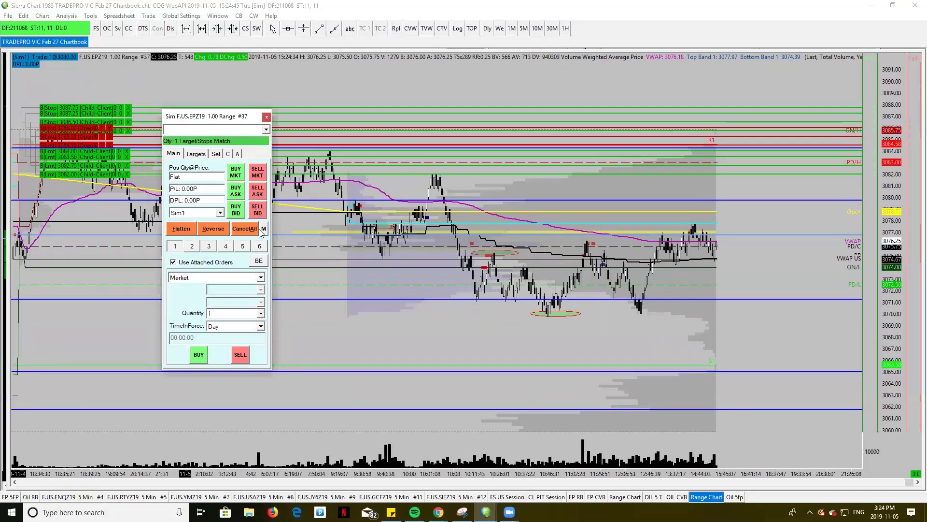
- Cancel all working orders on the range chart and close its trade window
click(240, 230)
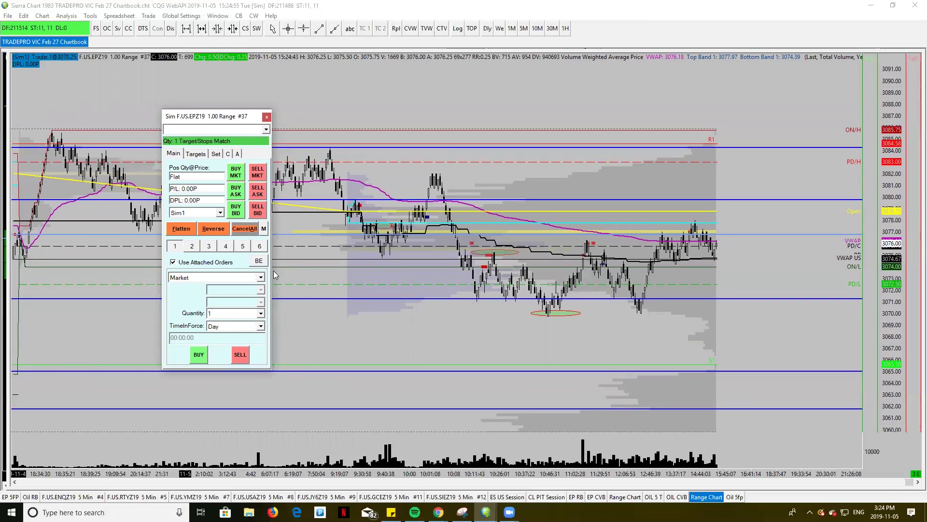
click(266, 117)
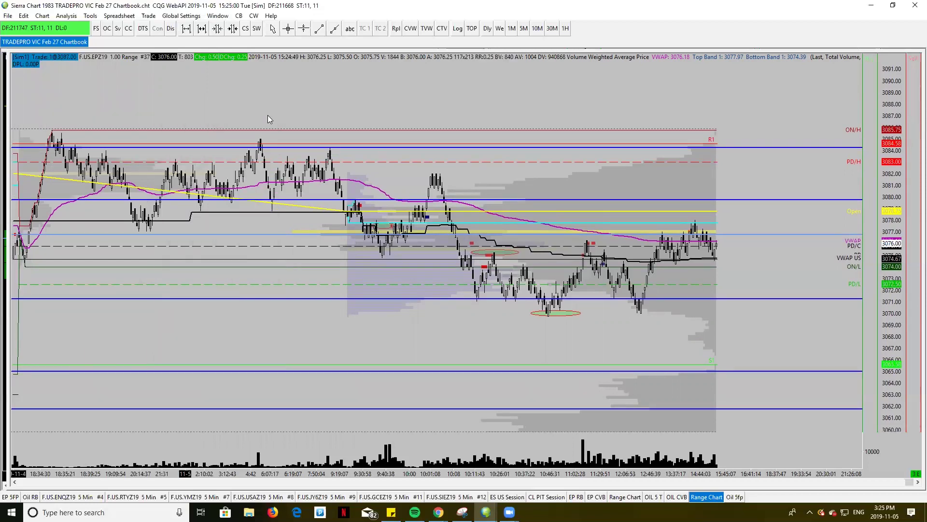